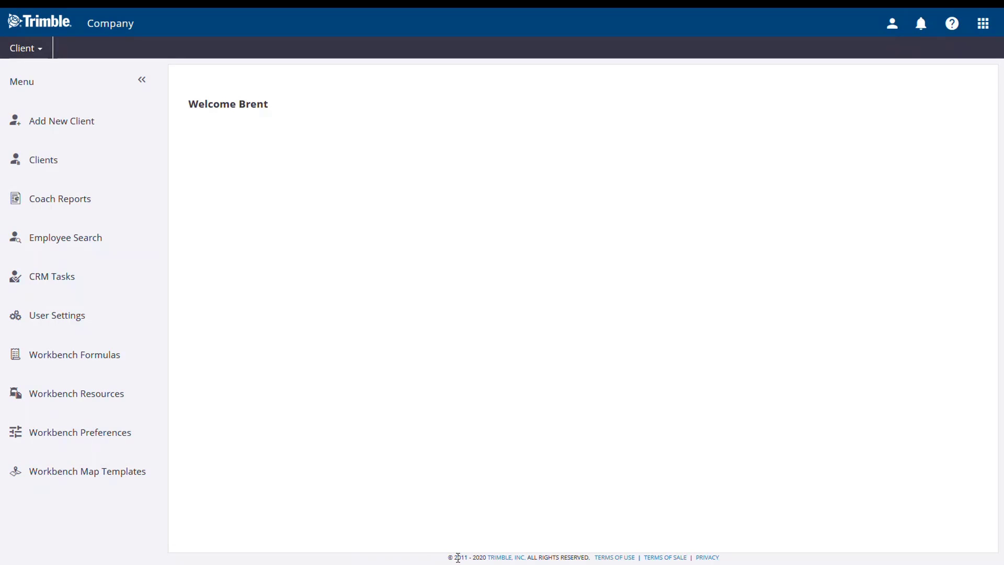
Open the Workbench Preferences and review the available soil chemistry laboratories.
left_click(129, 445)
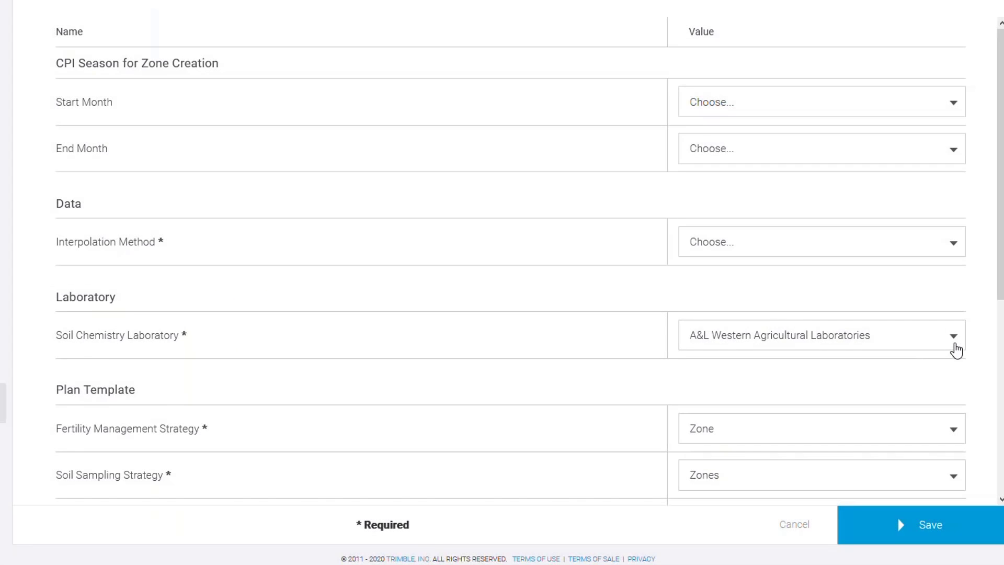
left_click(955, 347)
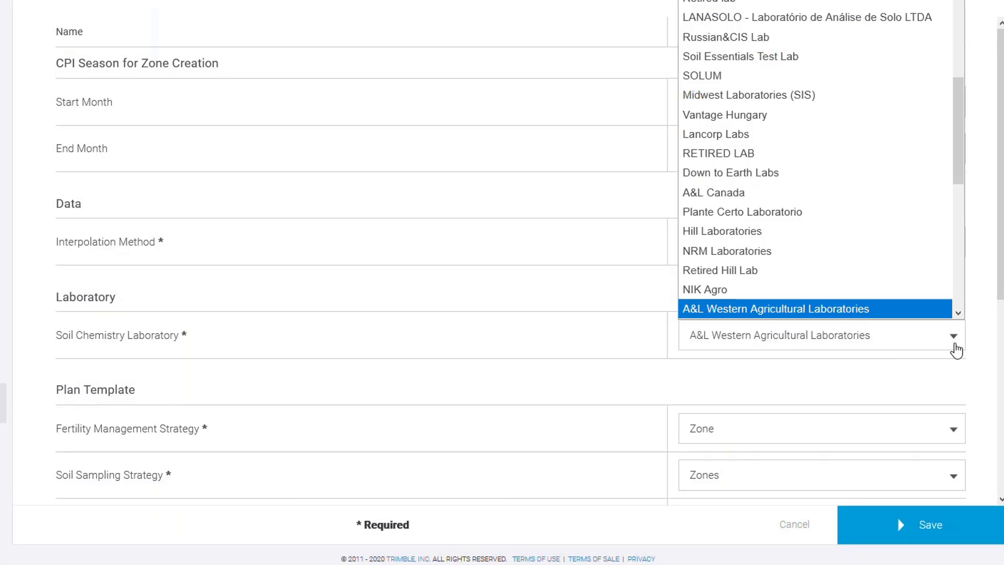
left_click(956, 349)
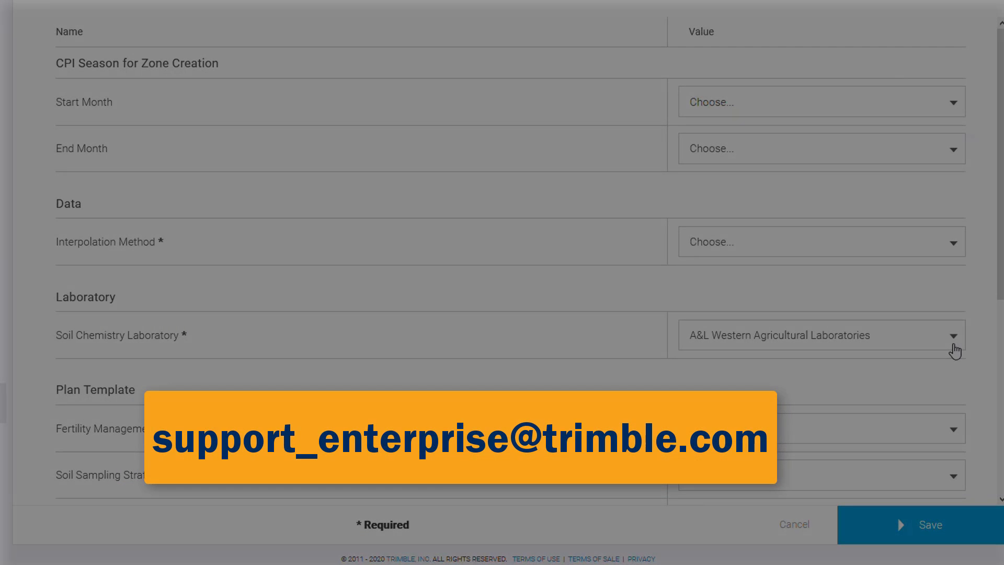
Review the sampling depth choices for Depth A, Depth B and Depth C, and save the preferences.
scroll(955, 351, "down", 5)
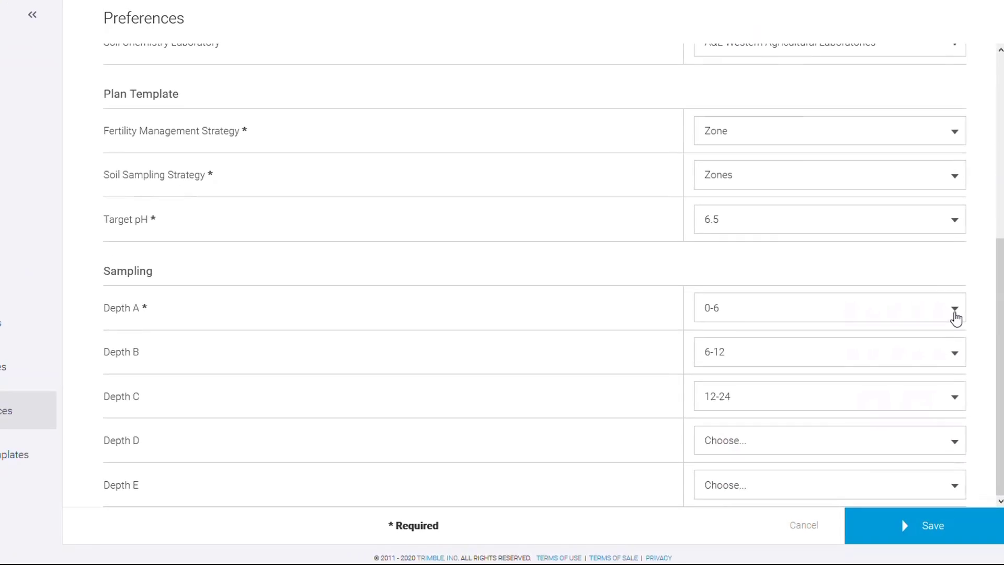
left_click(955, 302)
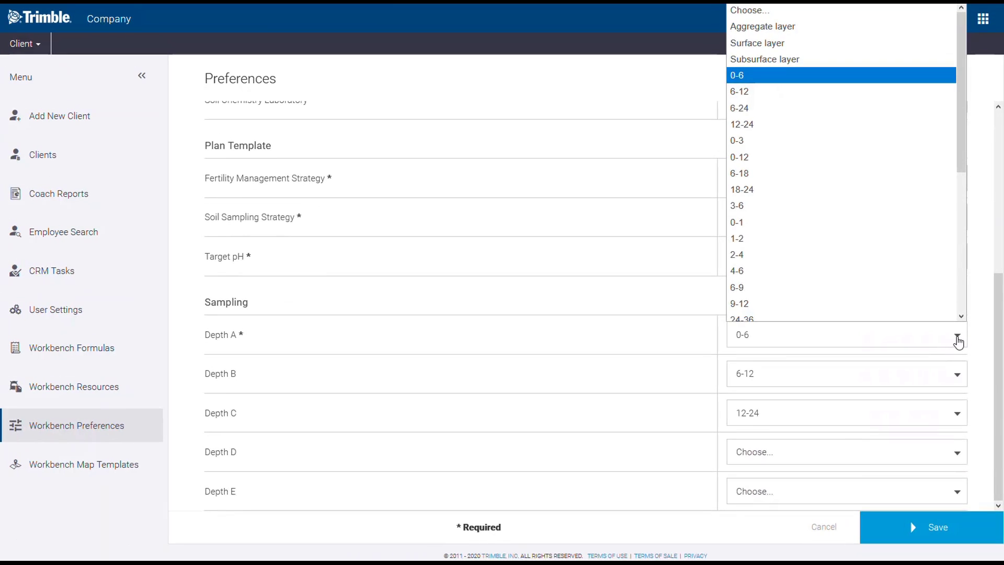
left_click(958, 342)
left_click(957, 373)
left_click(957, 376)
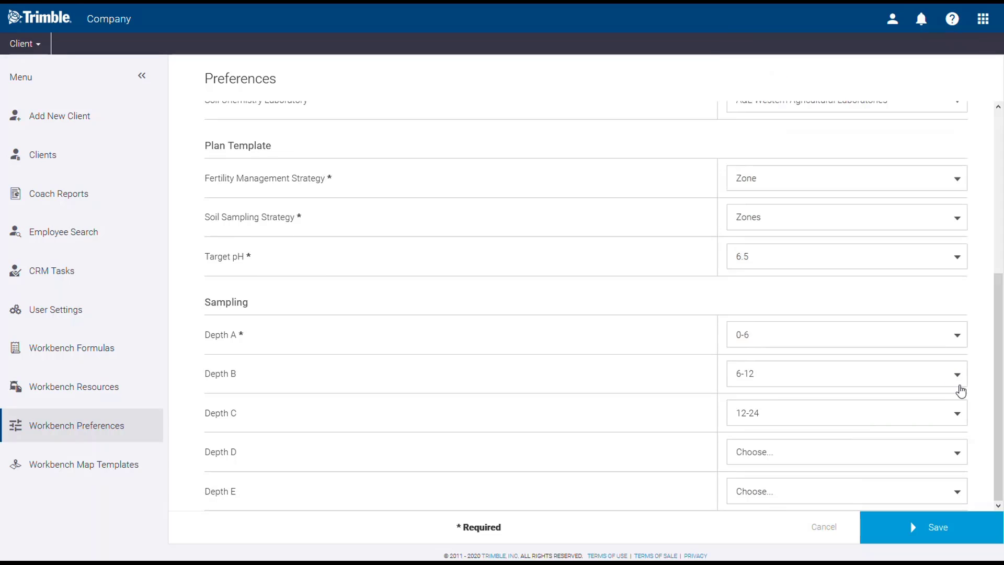
left_click(957, 413)
left_click(957, 413)
left_click(929, 531)
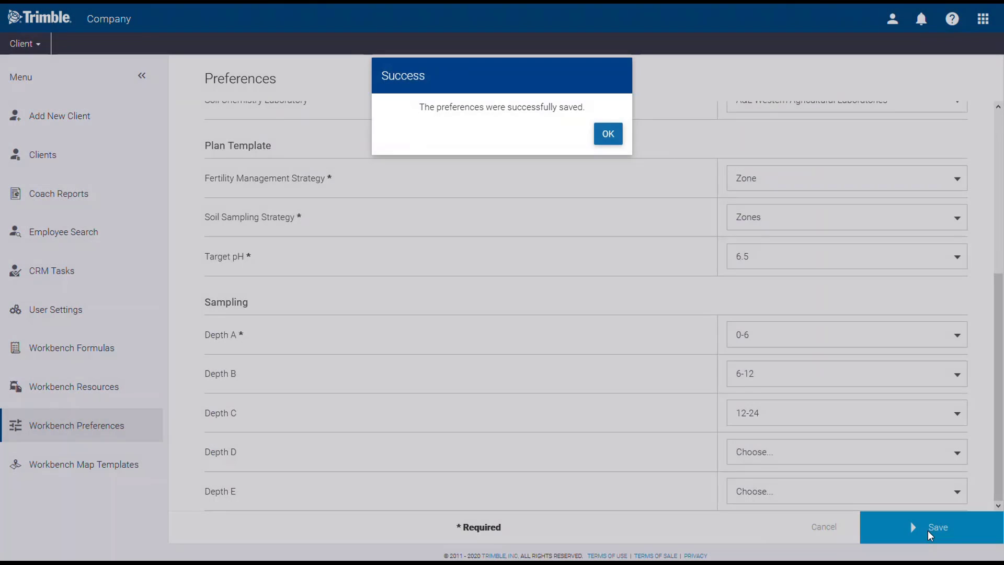
left_click(607, 137)
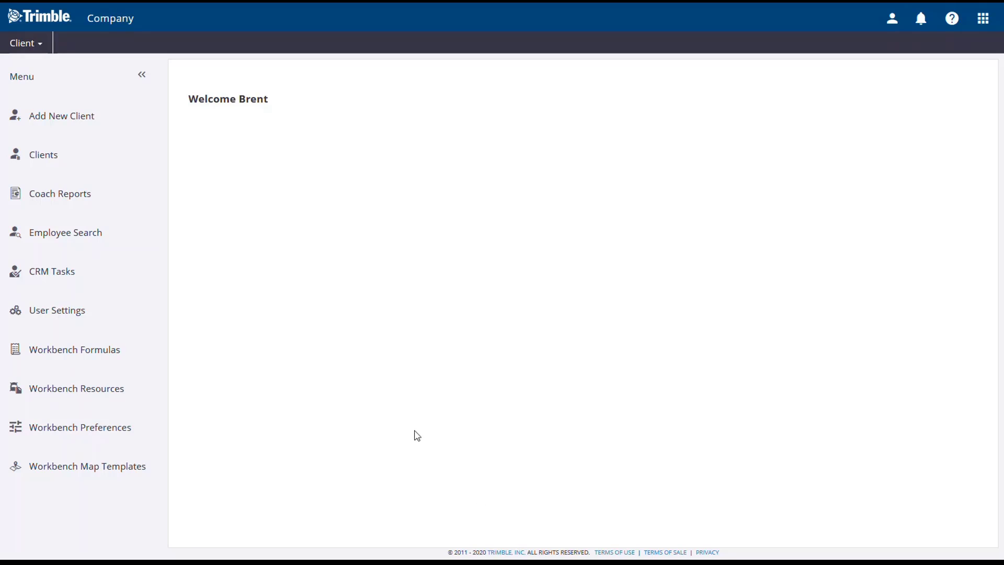
Select the client Demo Farms and open the Samples page of its Workbench.
left_click(37, 41)
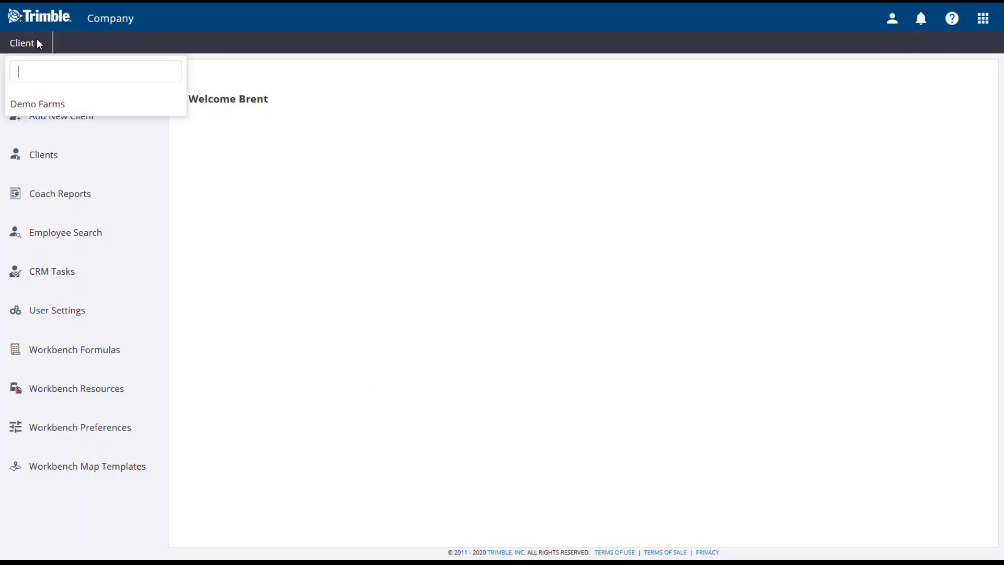
left_click(47, 107)
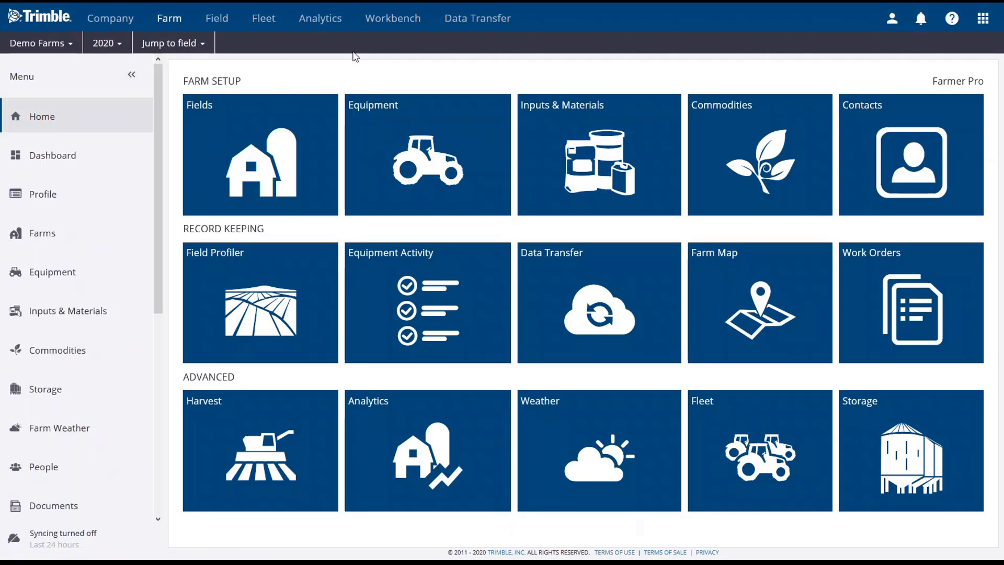
left_click(382, 21)
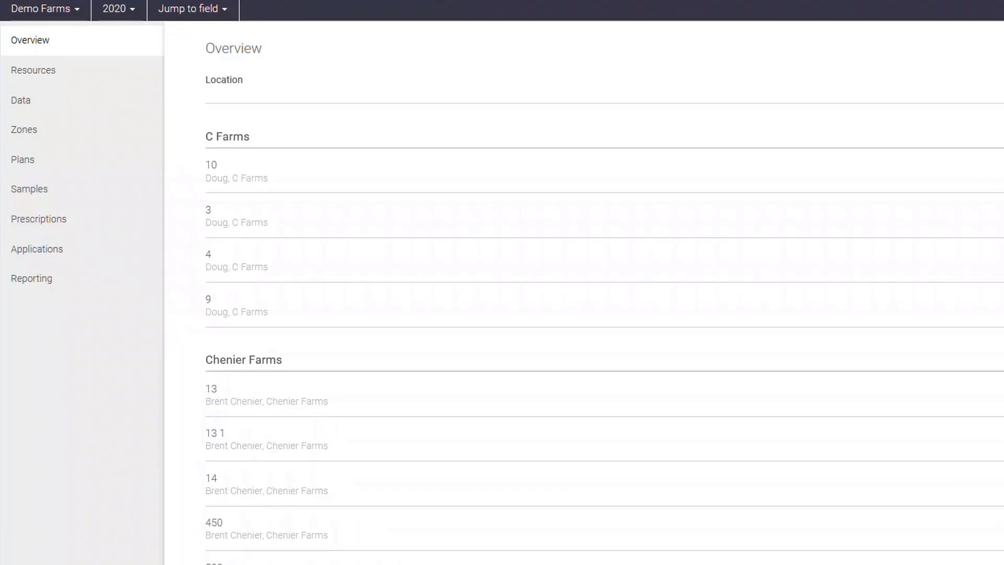
left_click(41, 188)
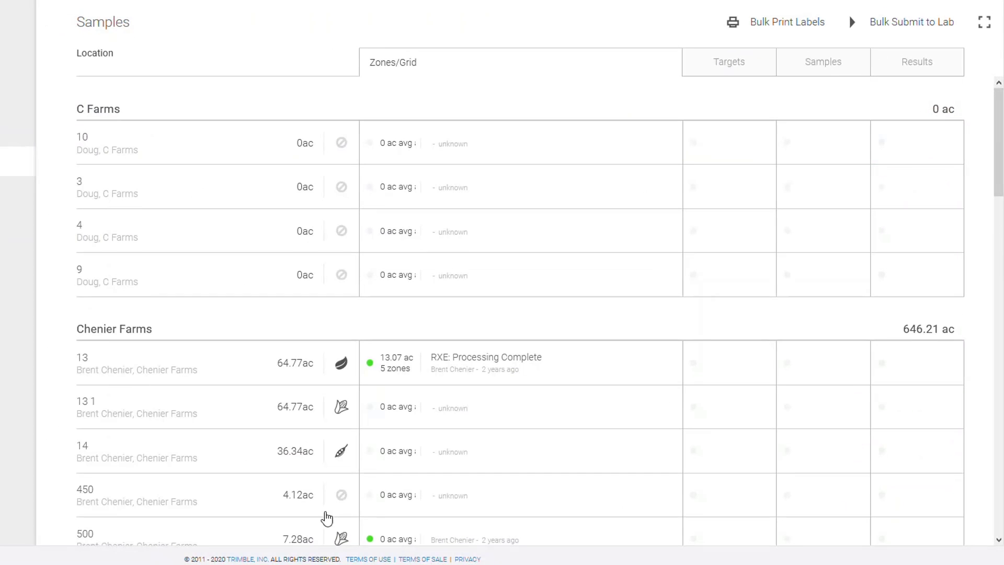
Open field 13 1 and set up its sampling targets with a 5-acre grid.
left_click(155, 411)
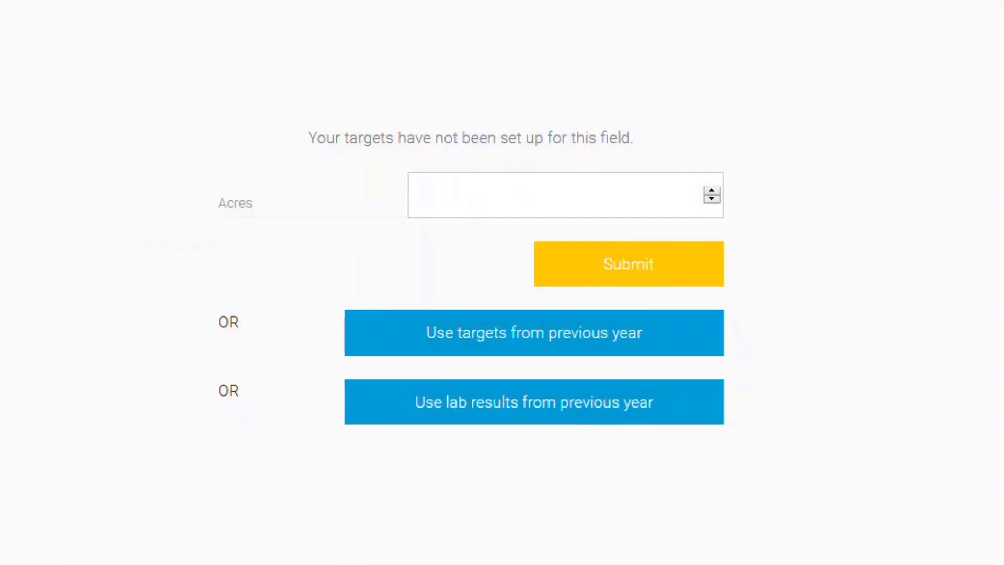
left_click(609, 204)
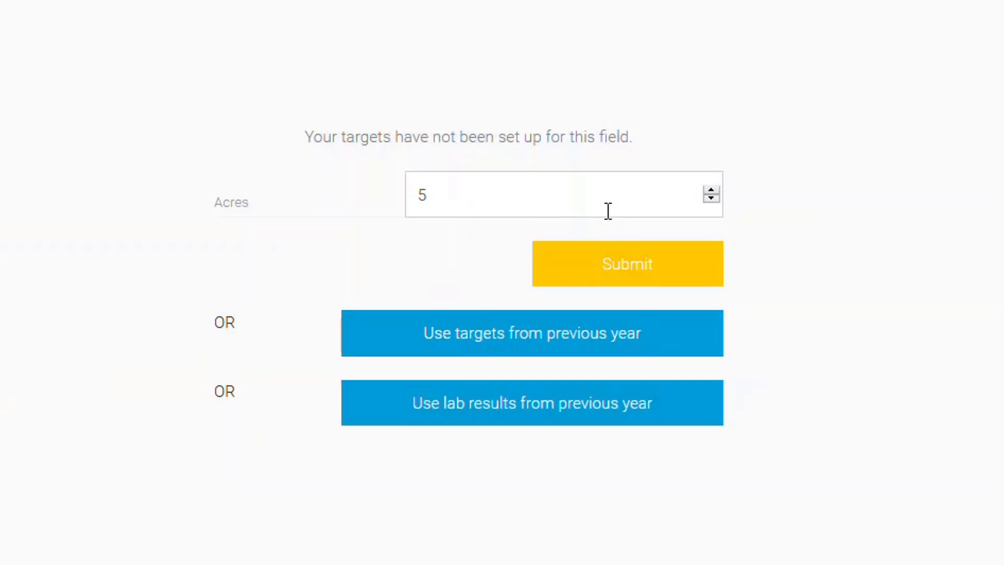
left_click(612, 273)
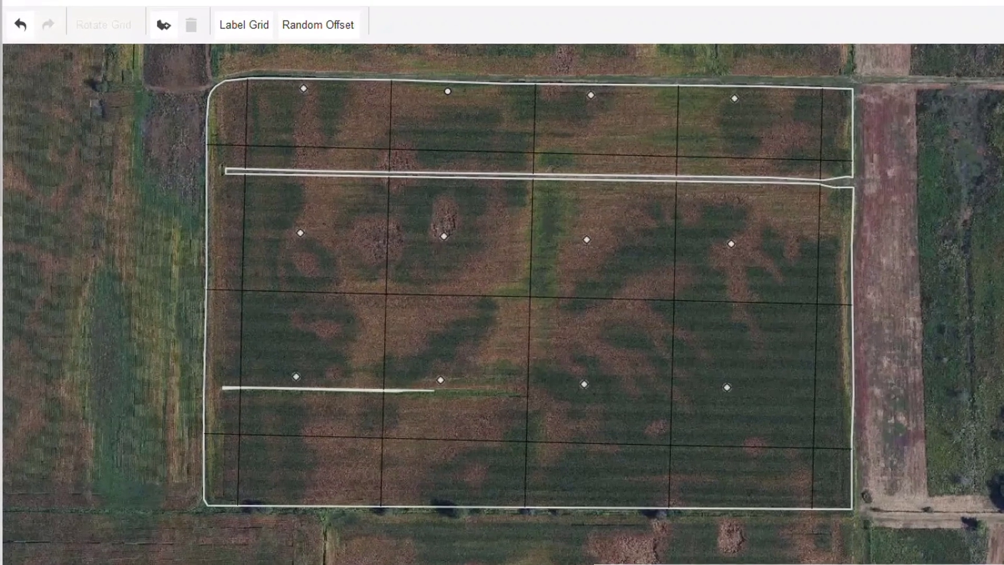
Rotate the sampling grid to line up with the field's boundary and shift it toward the south-east.
left_click(735, 297)
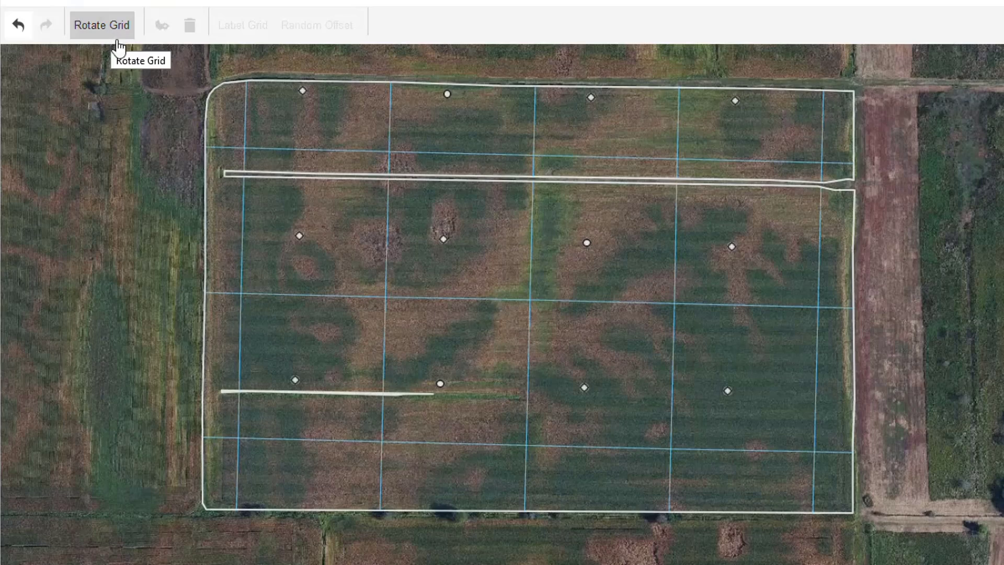
left_click(113, 38)
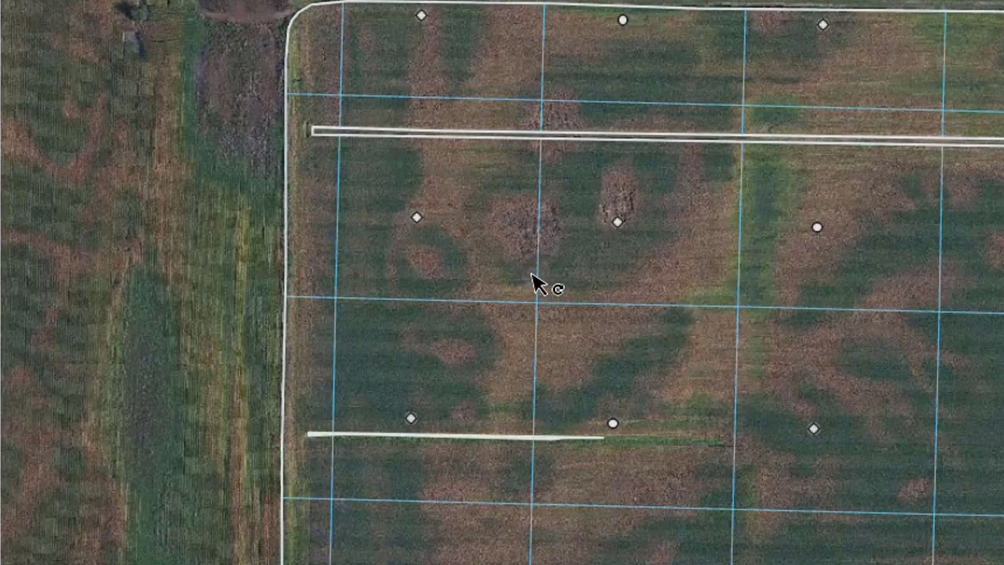
left_click_drag(538, 281, 473, 235)
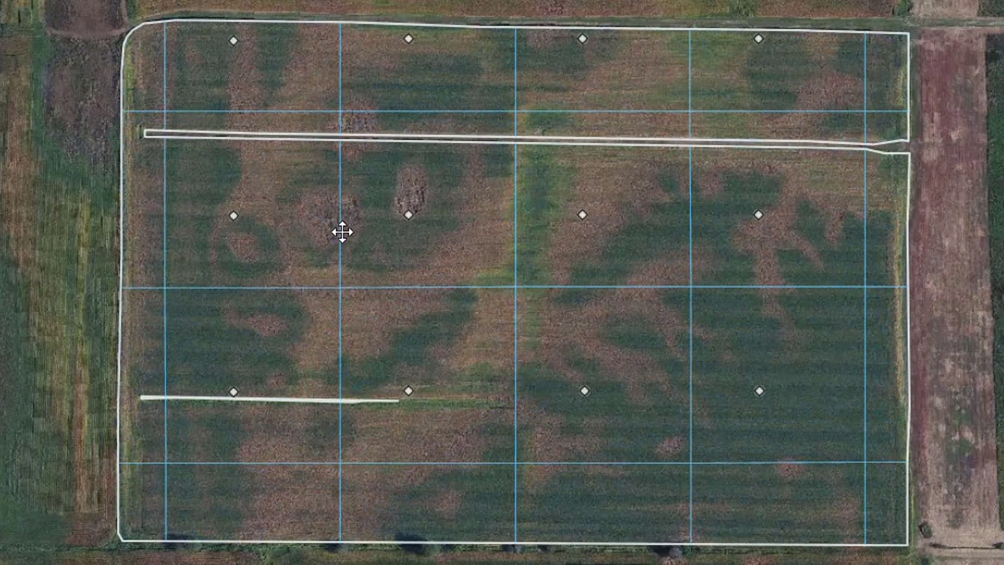
mouse_move(343, 241)
left_mouse_down()
mouse_move(422, 242)
mouse_move(372, 244)
mouse_move(352, 283)
mouse_move(358, 307)
left_mouse_up()
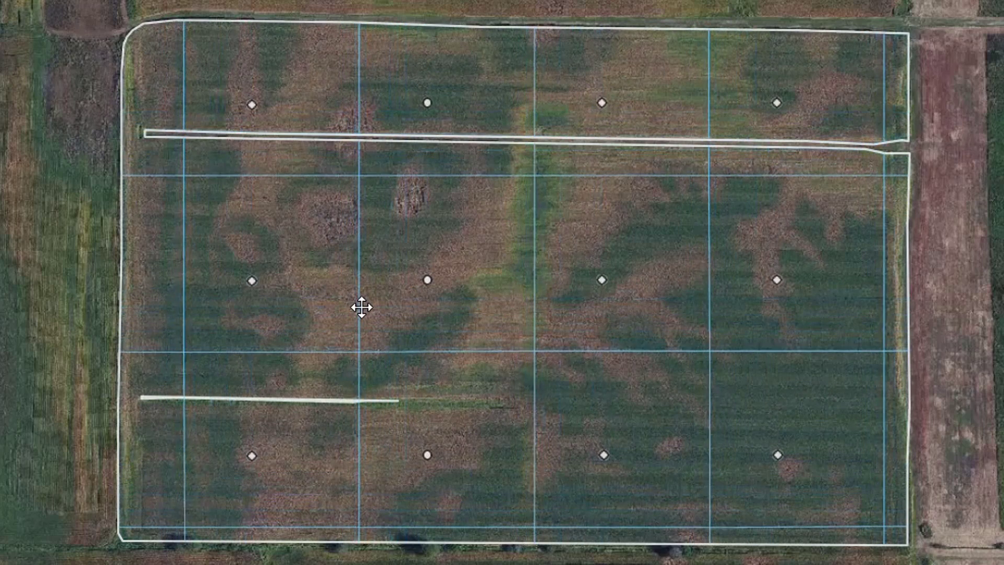
Move the two central target points of the middle row within their grid cells and open the eastern one's number for editing.
mouse_move(428, 282)
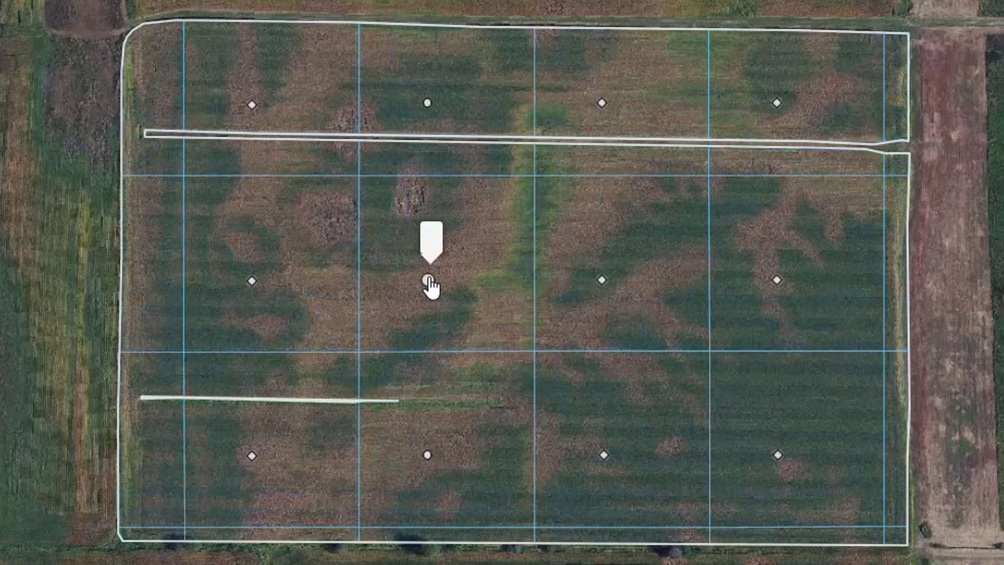
mouse_move(430, 287)
left_mouse_down()
mouse_move(462, 258)
mouse_move(475, 213)
left_mouse_up()
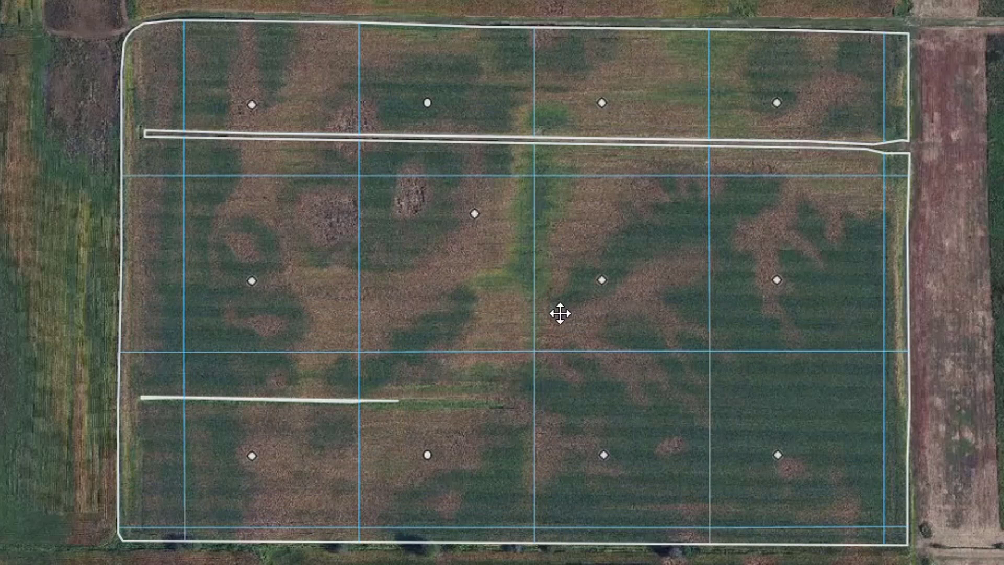
left_click(602, 283)
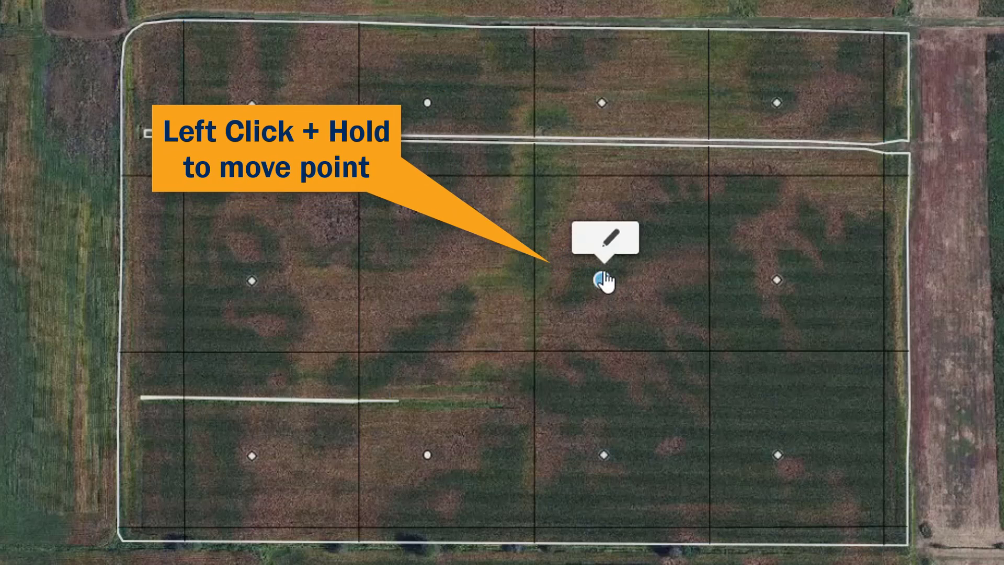
mouse_move(601, 281)
left_mouse_down()
mouse_move(648, 280)
mouse_move(584, 296)
mouse_move(635, 299)
mouse_move(616, 291)
left_mouse_up()
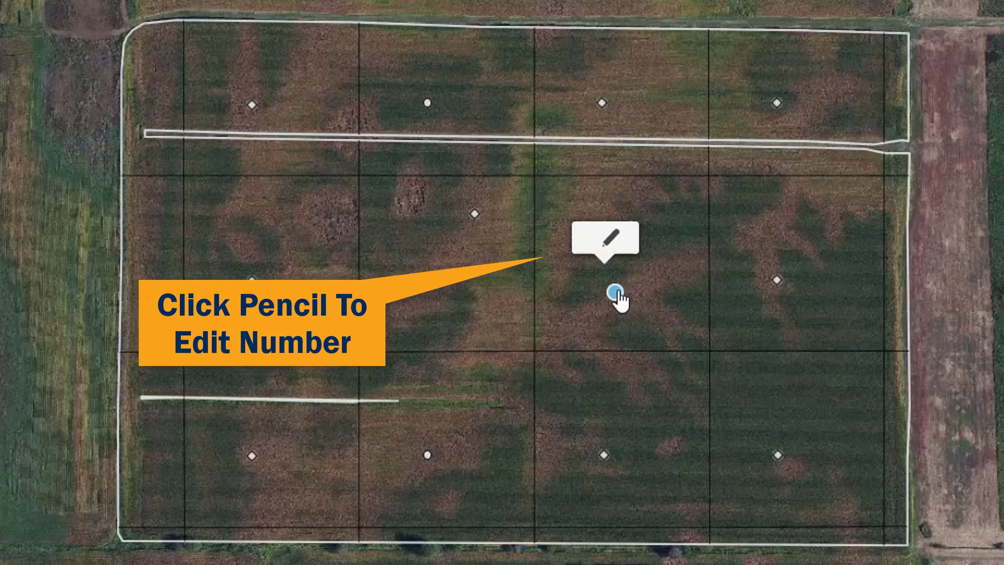
left_click(611, 238)
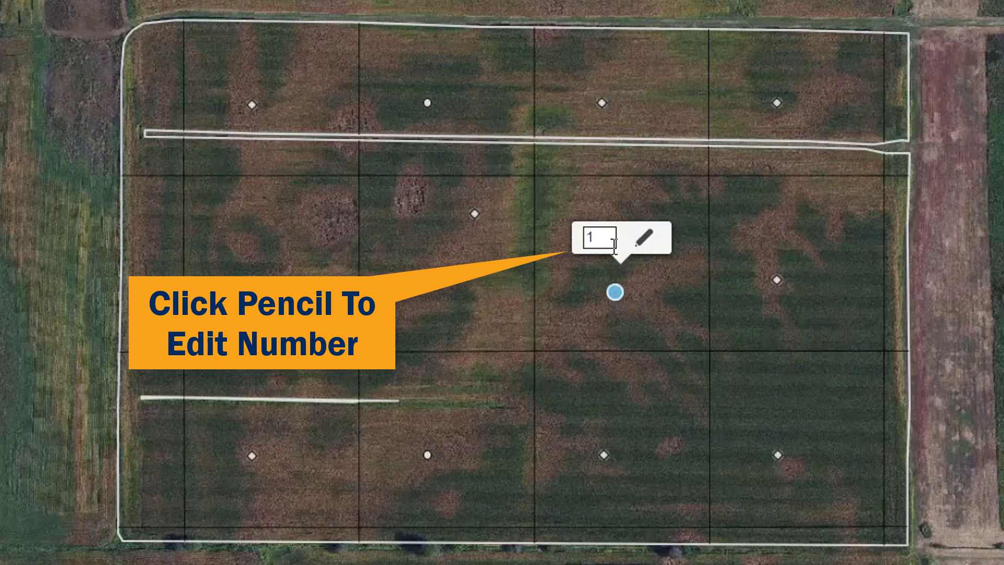
left_click(616, 292)
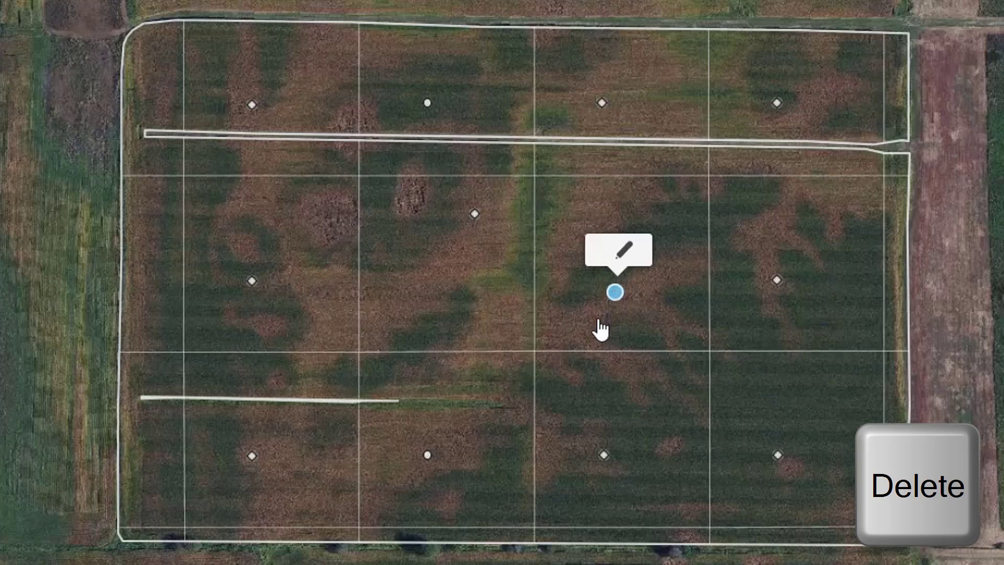
Delete the selected target point and place a new one in the same grid cell.
key("Delete")
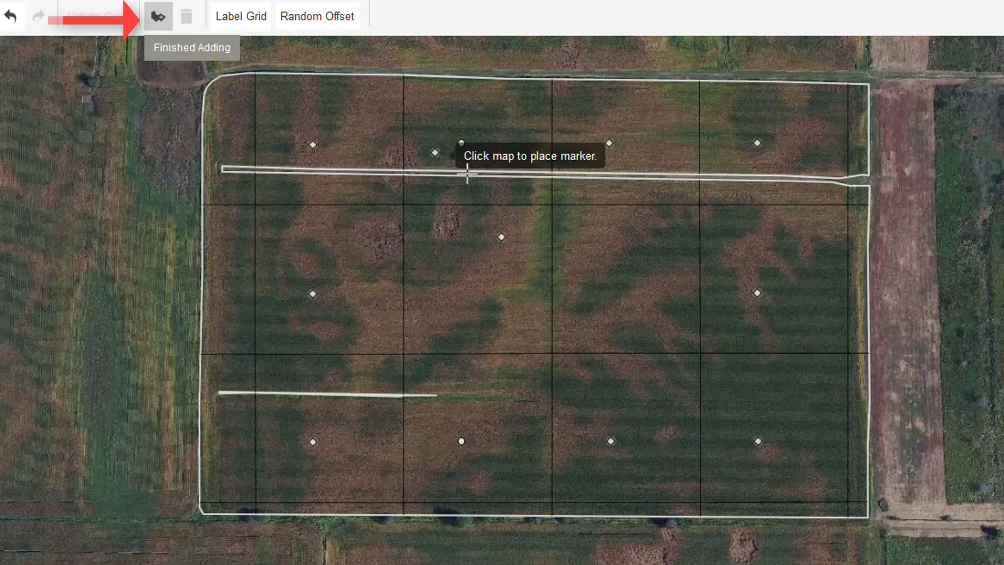
left_click(644, 263)
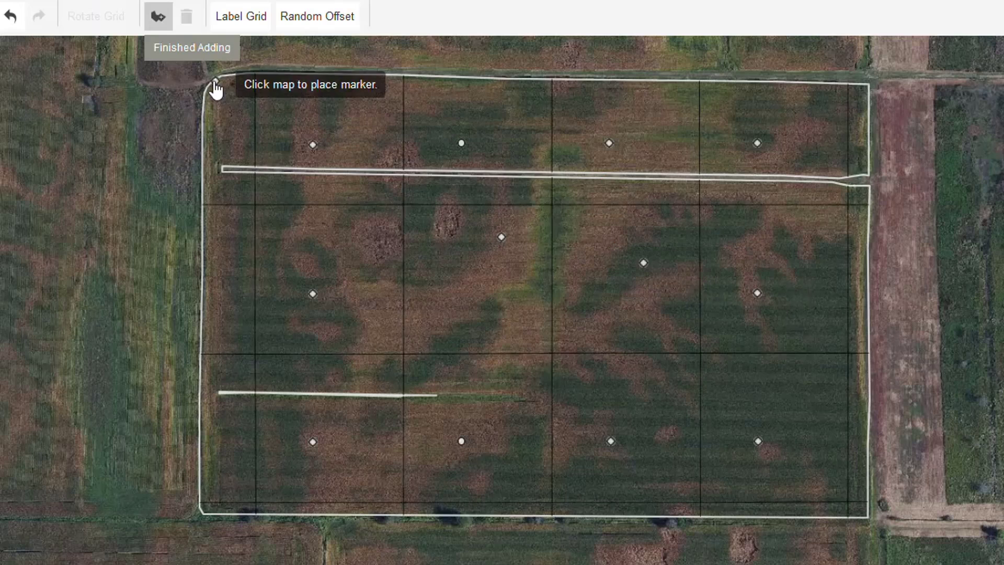
left_click(187, 50)
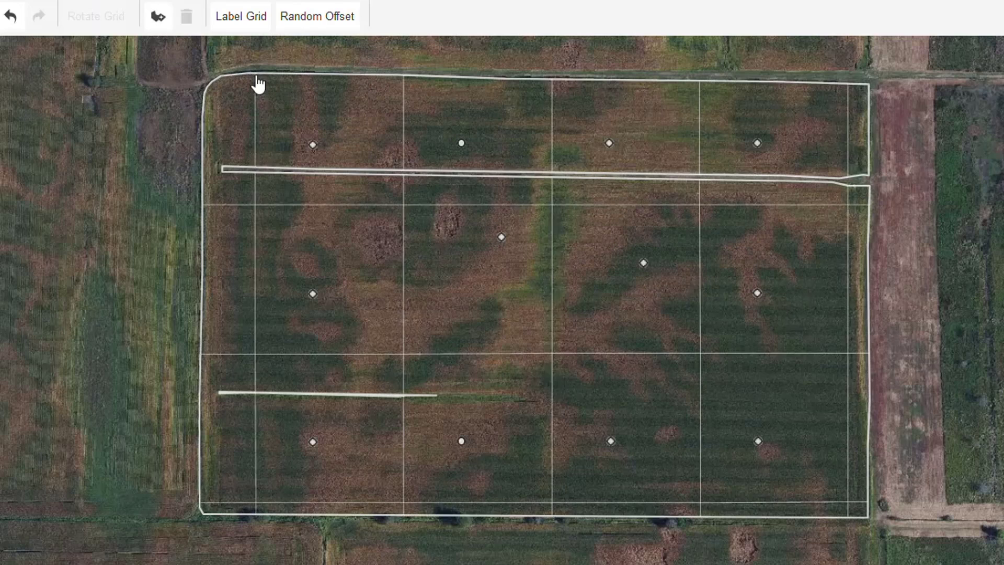
Apply a random offset to the target points and label the grid from the northeast point westward.
left_click(325, 30)
left_click(326, 30)
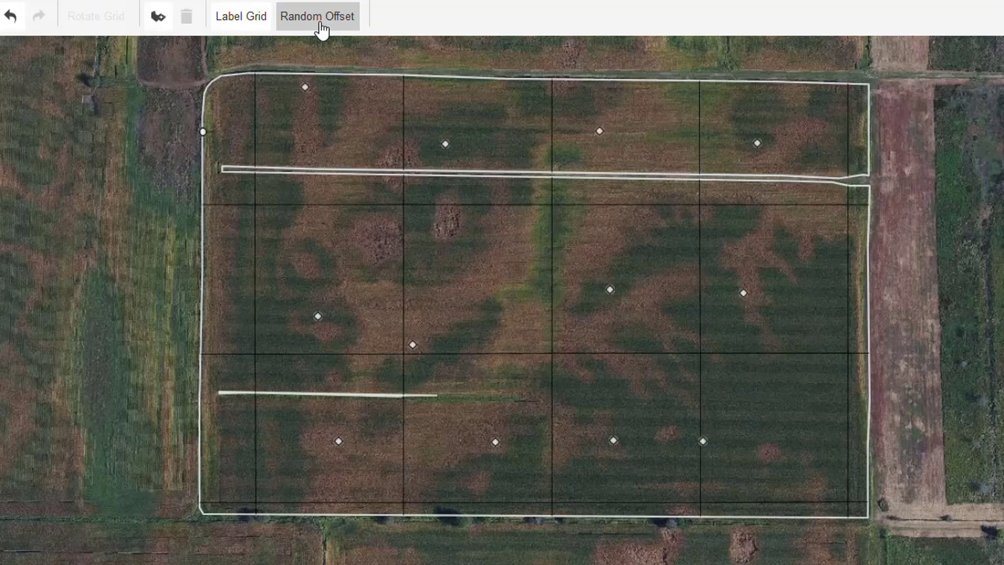
left_click(239, 16)
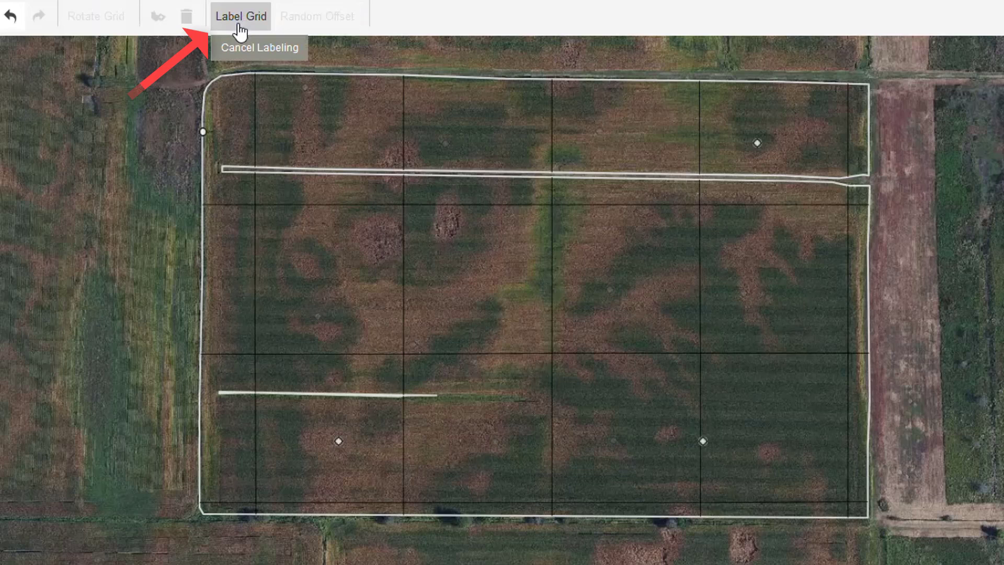
left_click(759, 146)
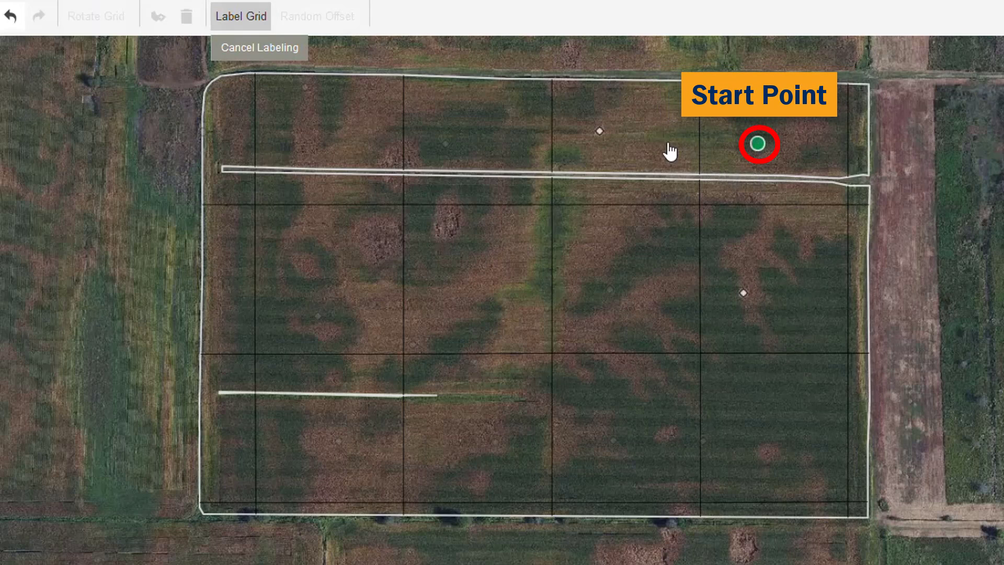
left_click(600, 132)
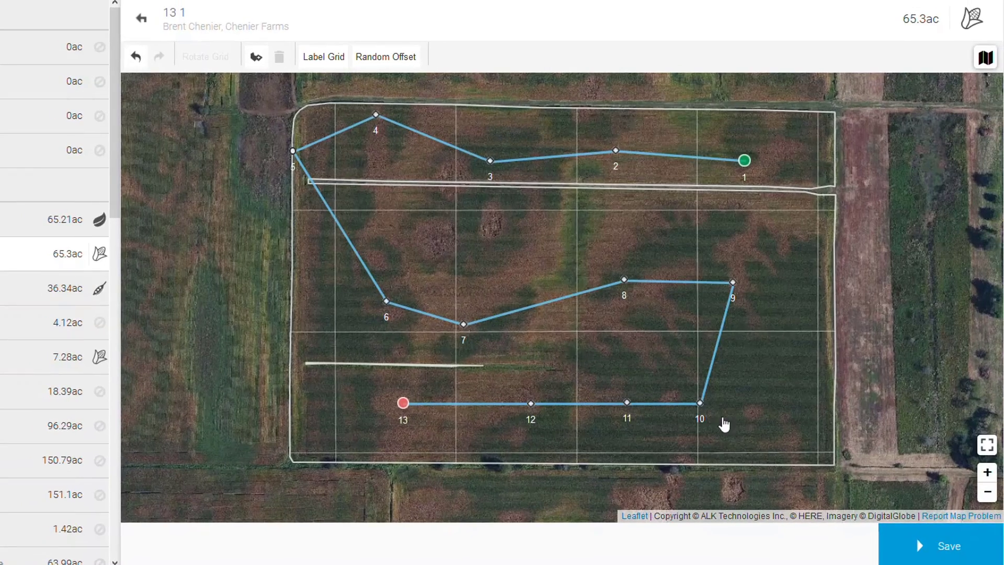
Save the labelled grid targets and show the field's list of targets and samples.
left_click(943, 548)
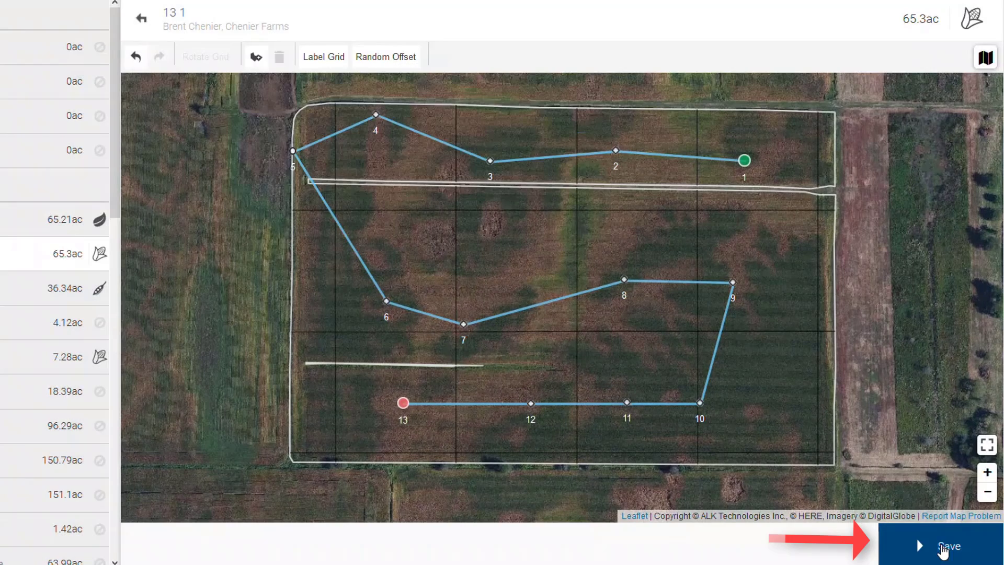
left_click(943, 549)
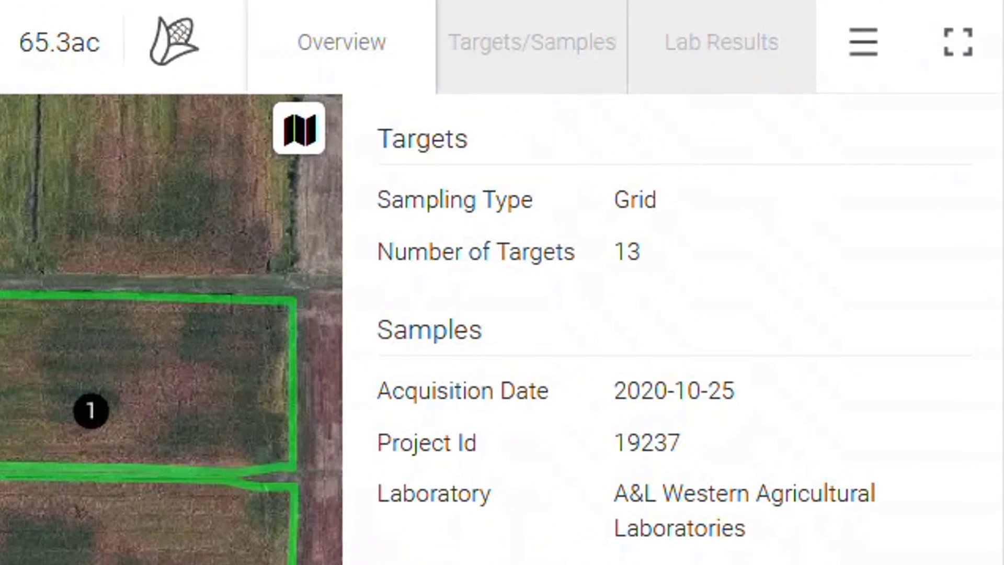
left_click(536, 64)
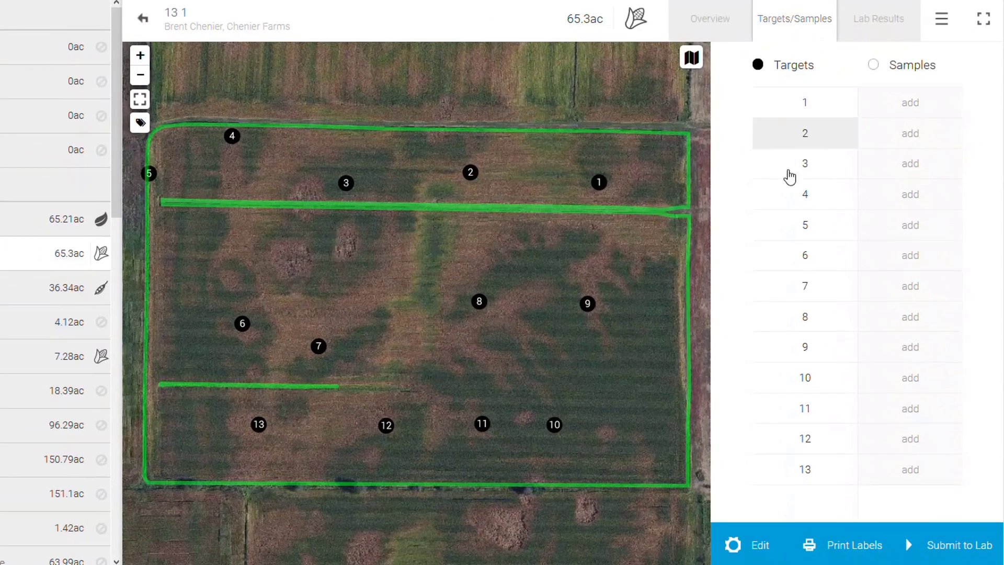
Open the target editor for field 13 1, select target 1, and leave the editor without saving.
left_click(753, 549)
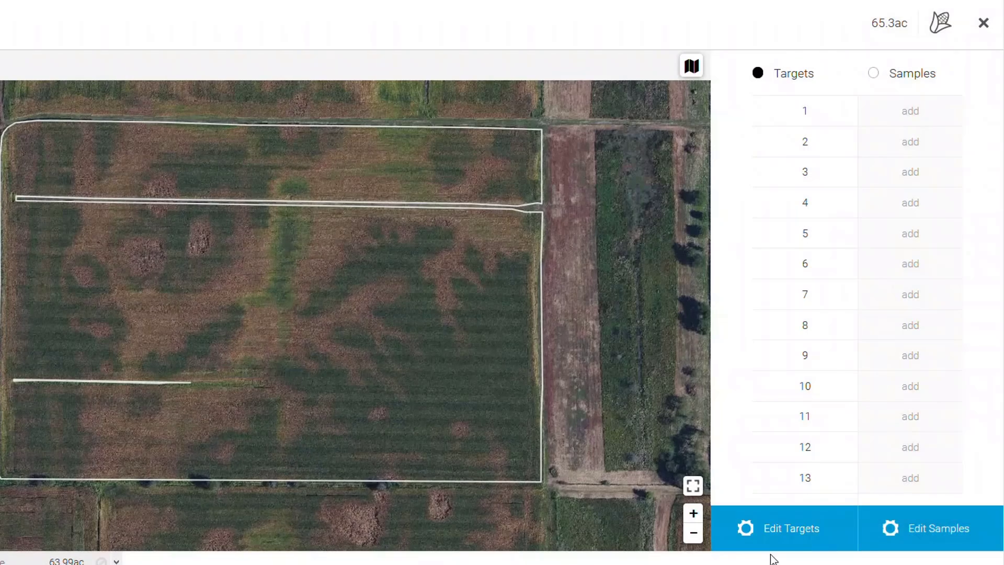
left_click(801, 544)
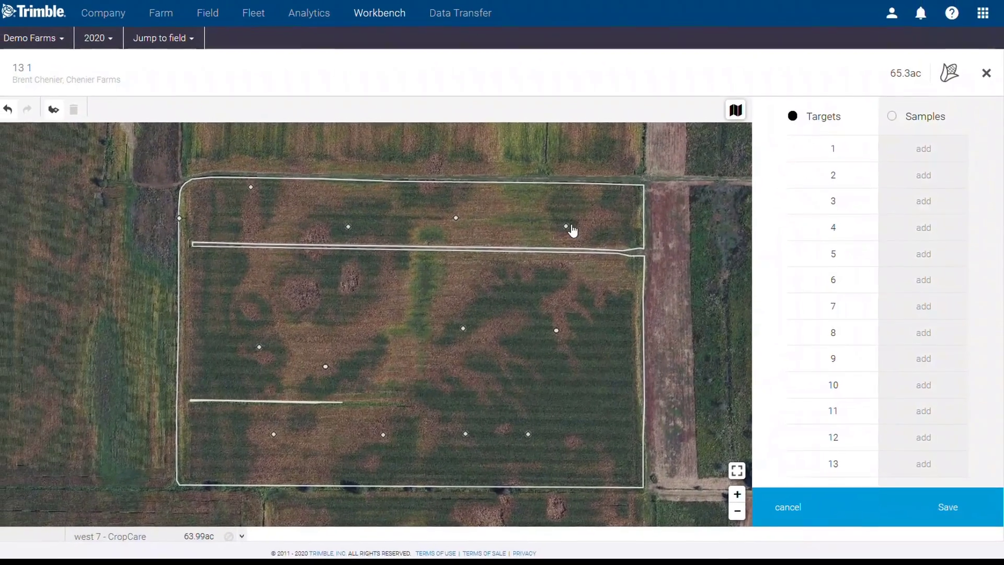
left_click(548, 221)
left_click(570, 230)
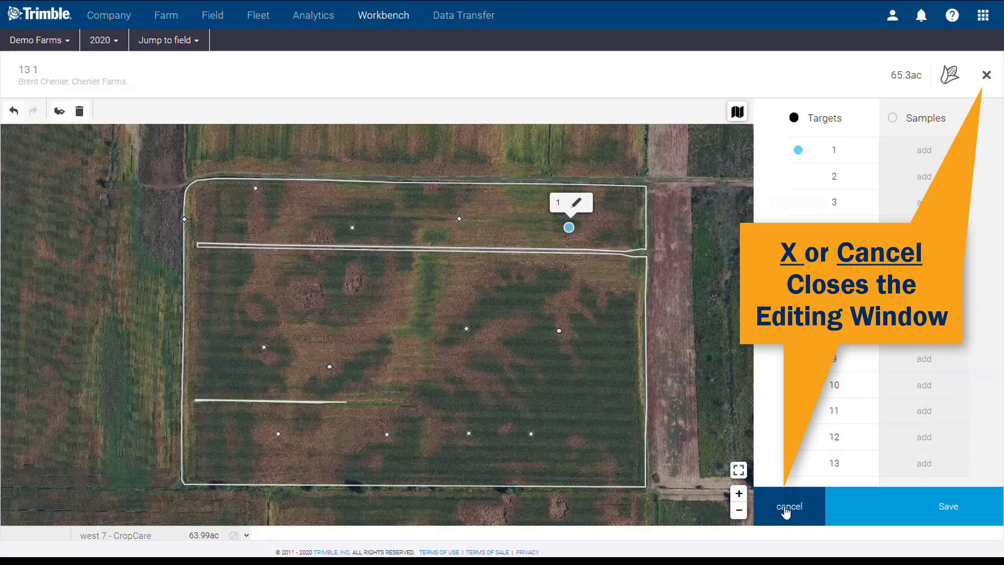
left_click(786, 507)
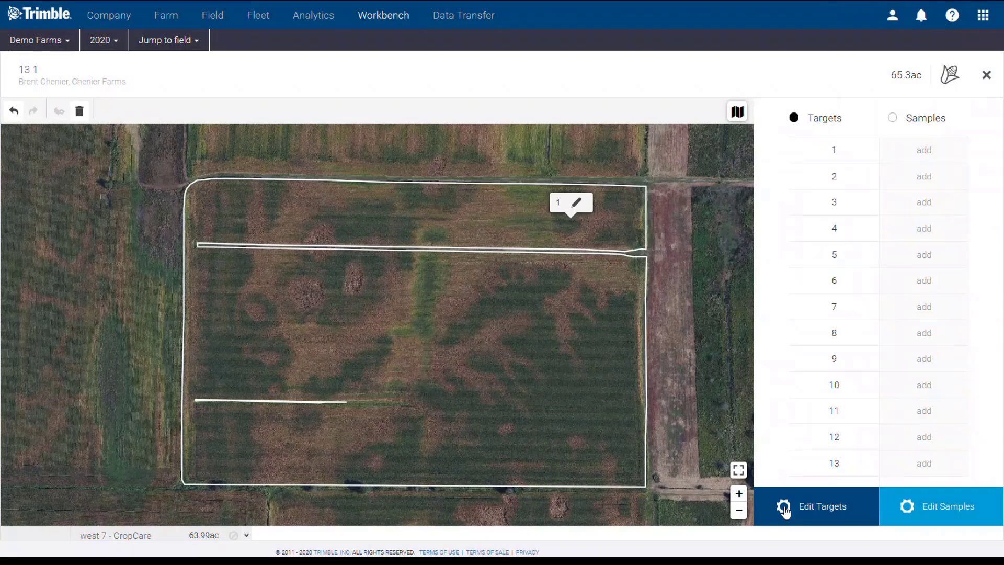
left_click(987, 77)
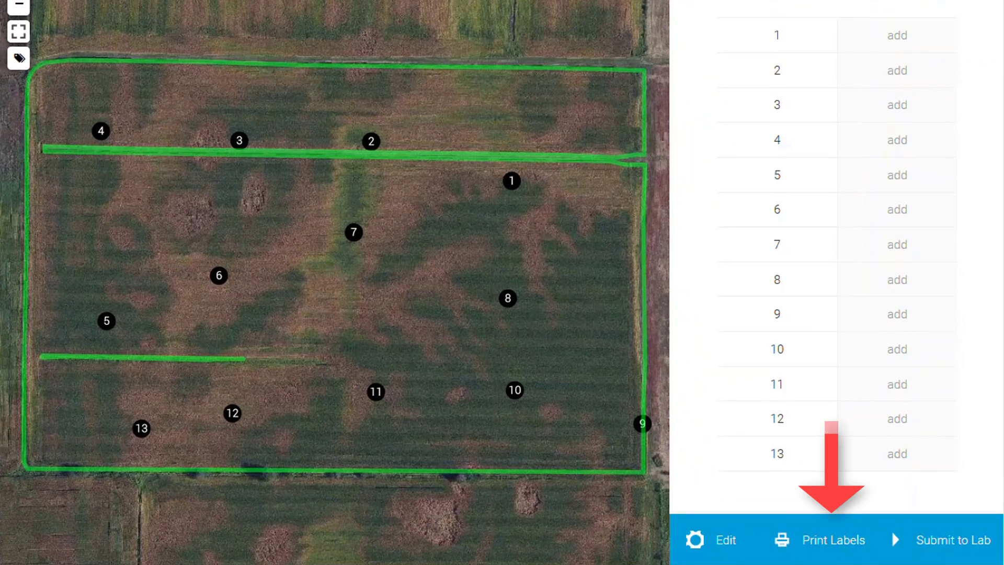
Submit the label print form with S1A and sub product S3 for Depth A and S1A for Depth B.
left_click(843, 545)
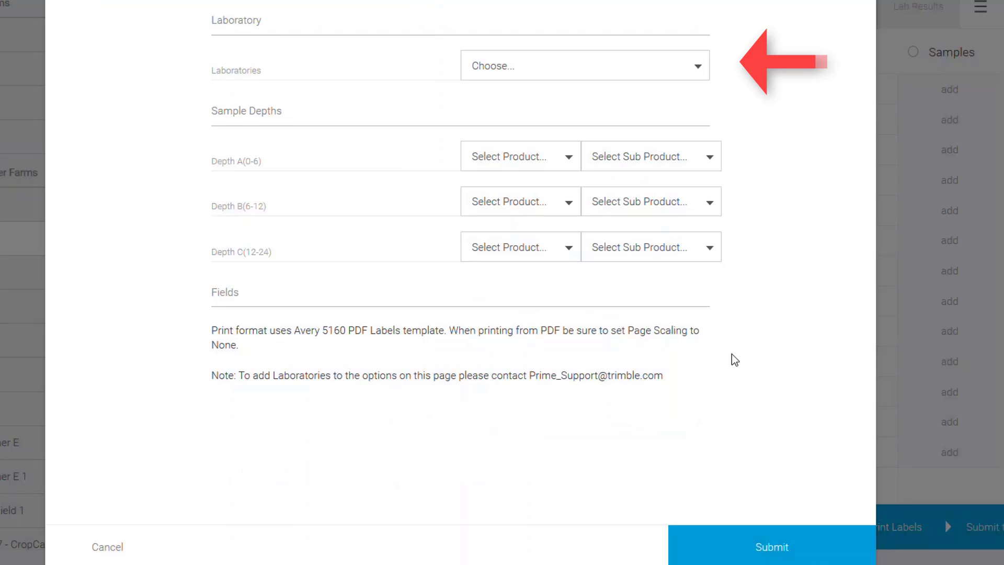
left_click(562, 169)
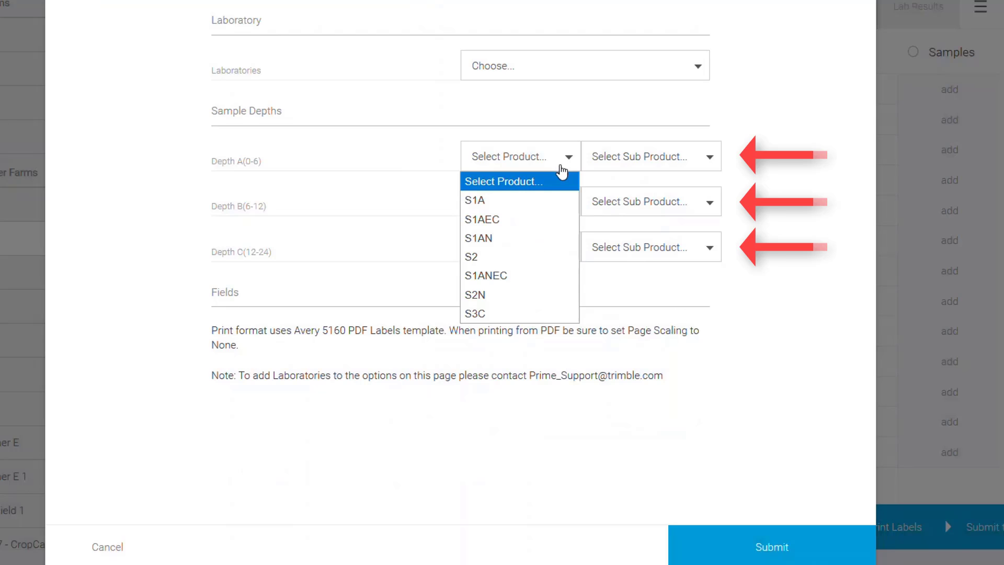
left_click(556, 200)
left_click(692, 163)
left_click(647, 197)
left_click(554, 209)
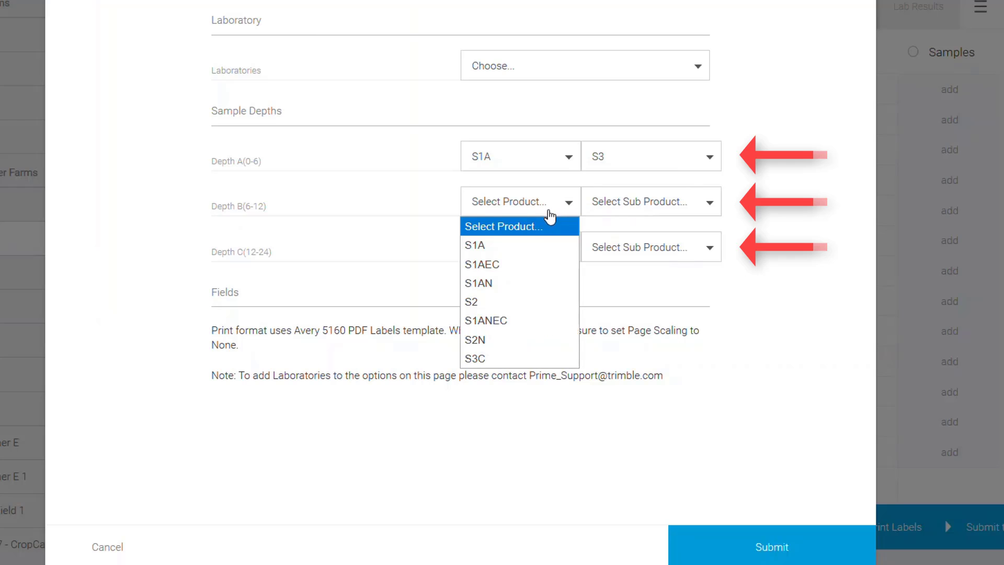
left_click(521, 246)
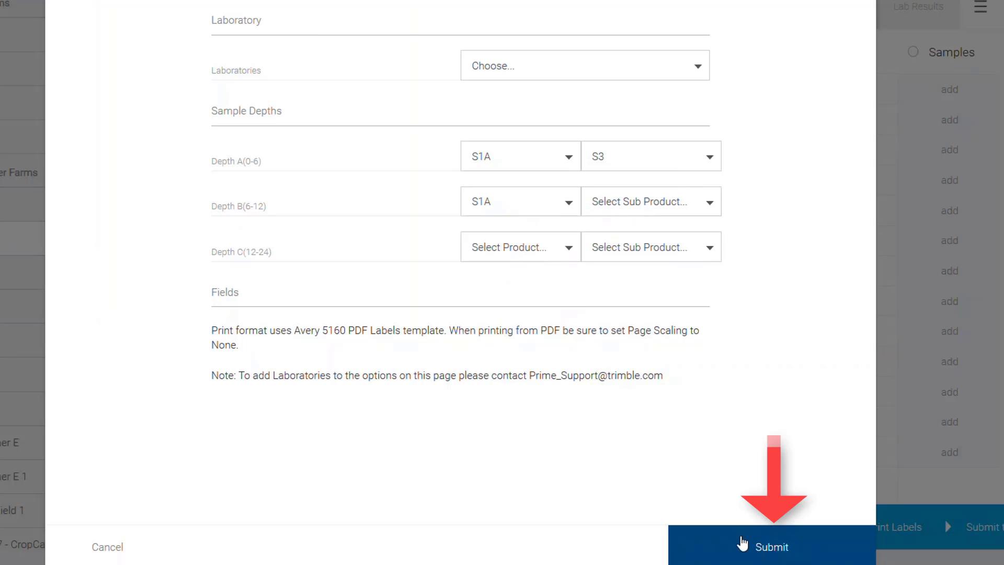
left_click(761, 547)
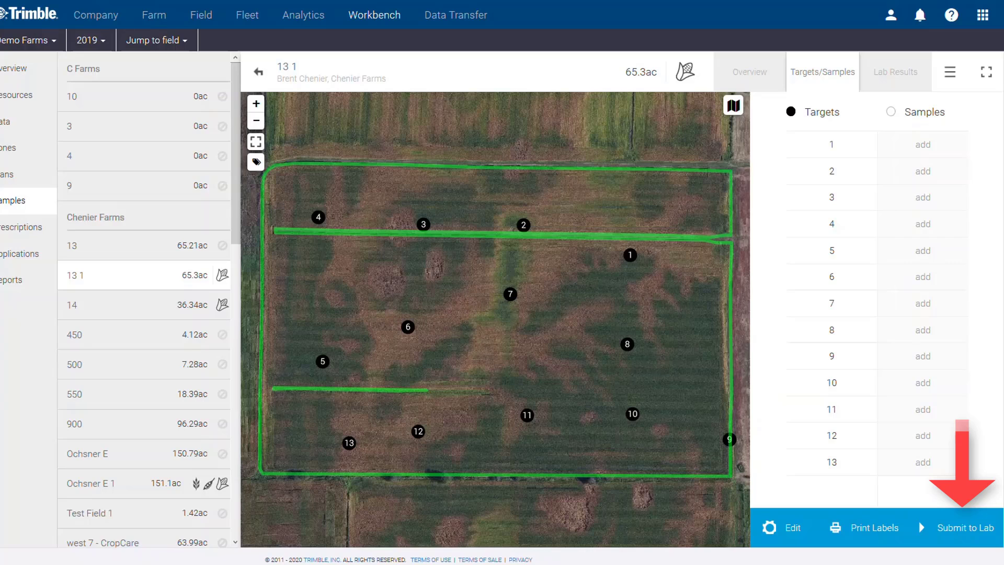
Open the lab submittal form for field 13 1 and close it without submitting.
left_click(955, 523)
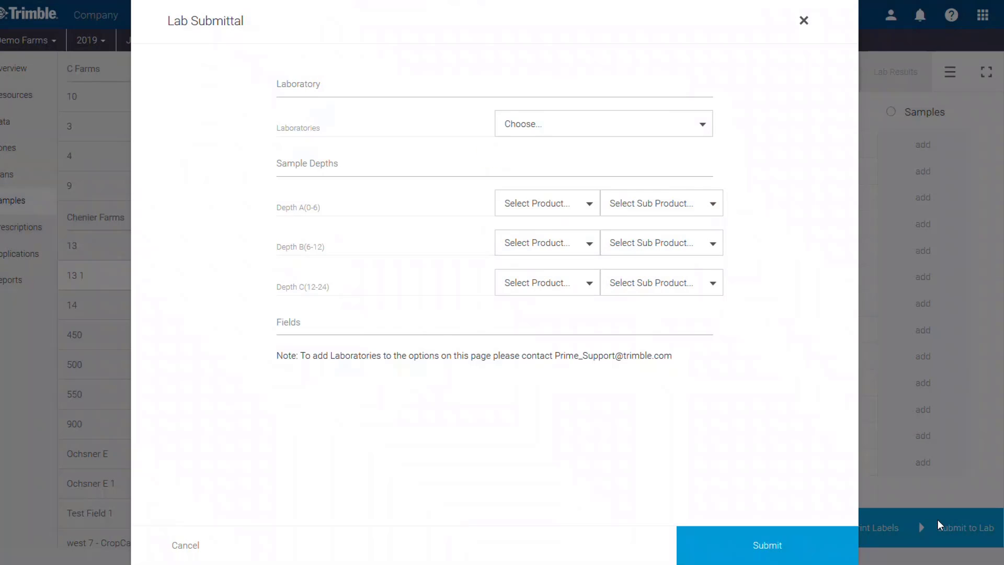
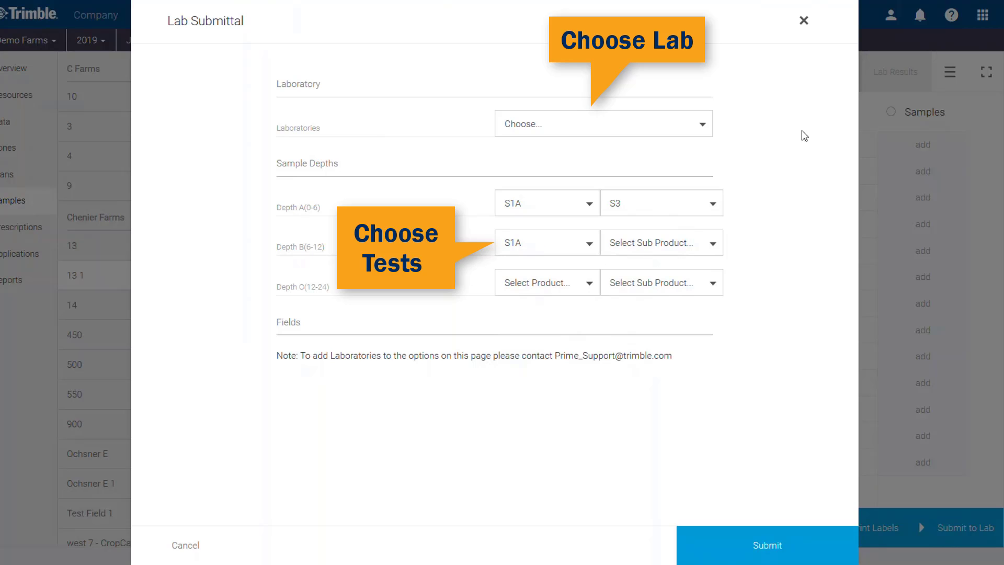
left_click(803, 22)
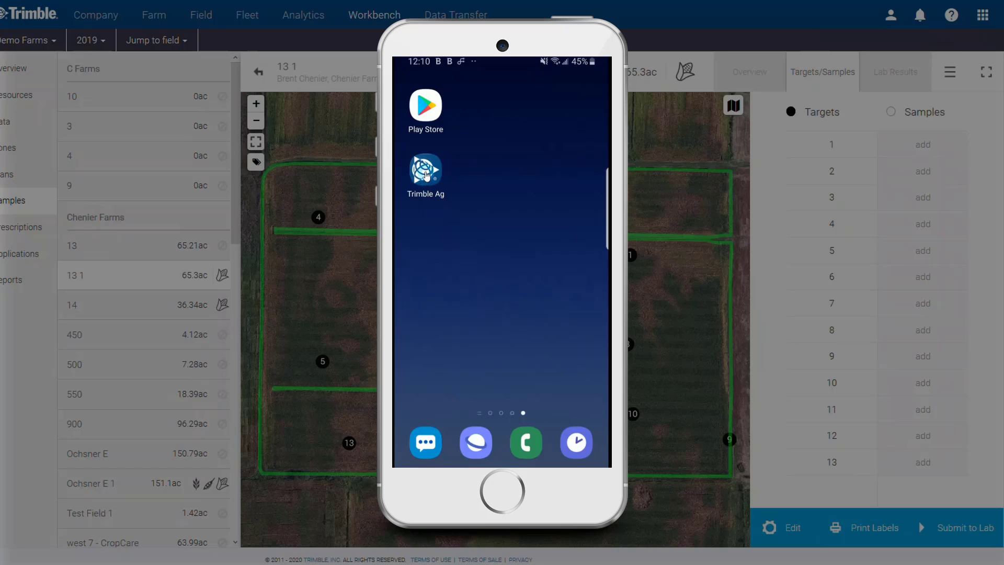
Switch to the Trimble Ag mobile app and open the October 31 soil sampling job of Chenier Farms field 13 for editing.
left_click(425, 173)
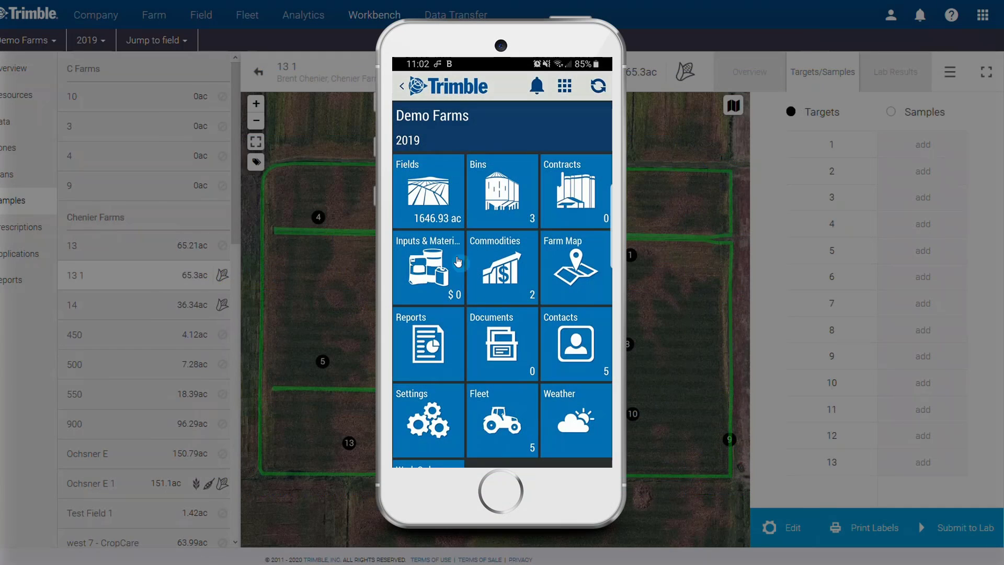
left_click(430, 193)
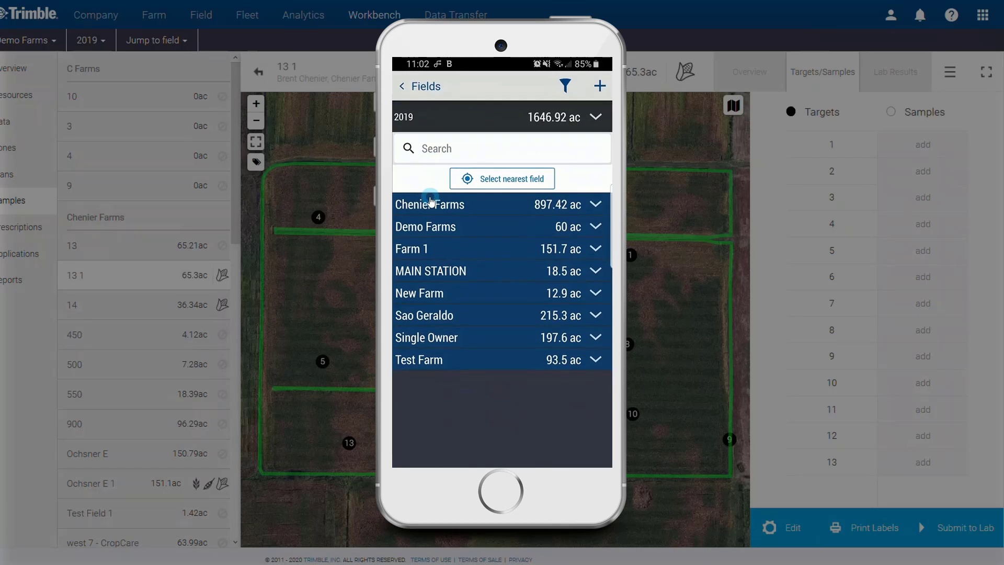
left_click(430, 206)
left_click(443, 249)
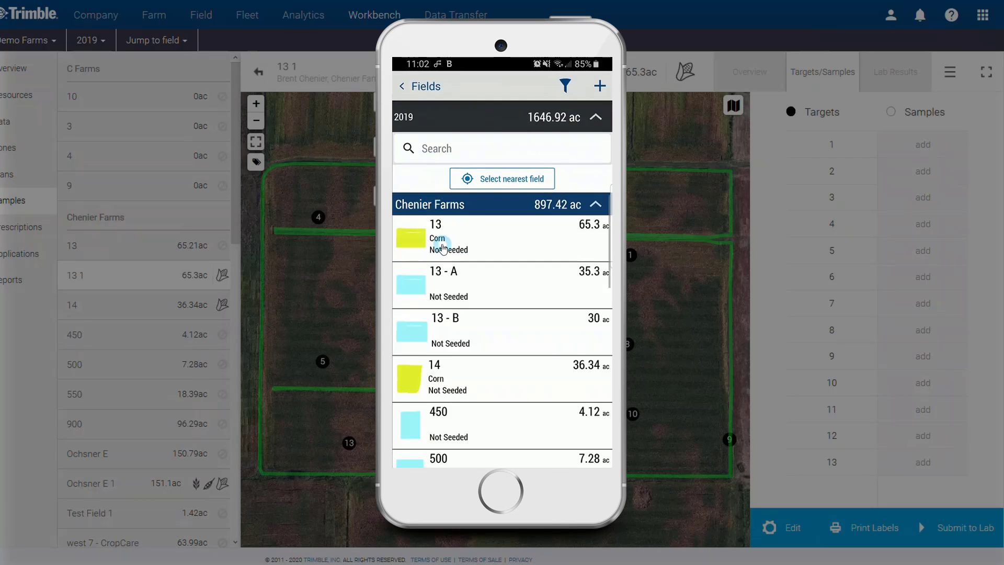
left_click(564, 336)
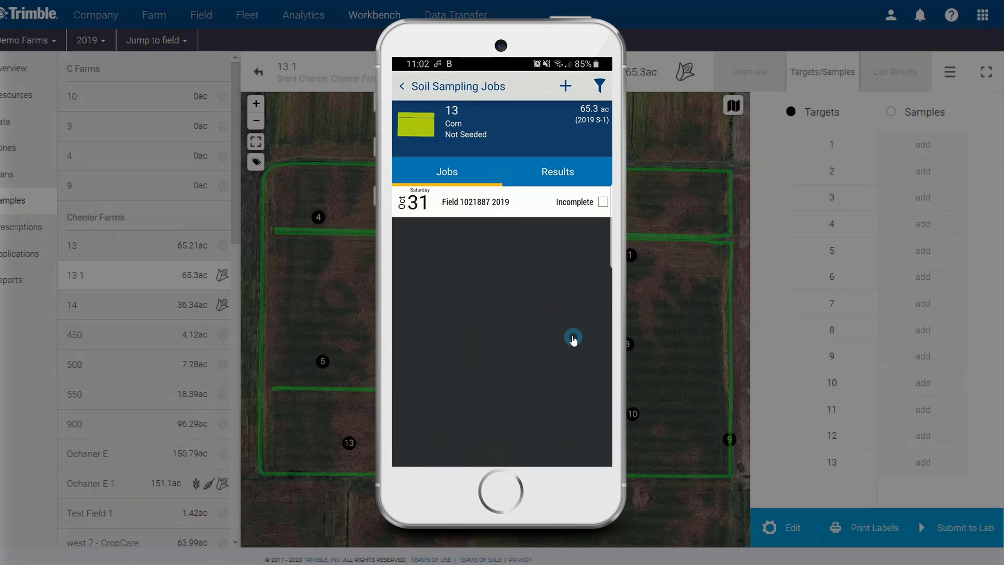
left_click(467, 208)
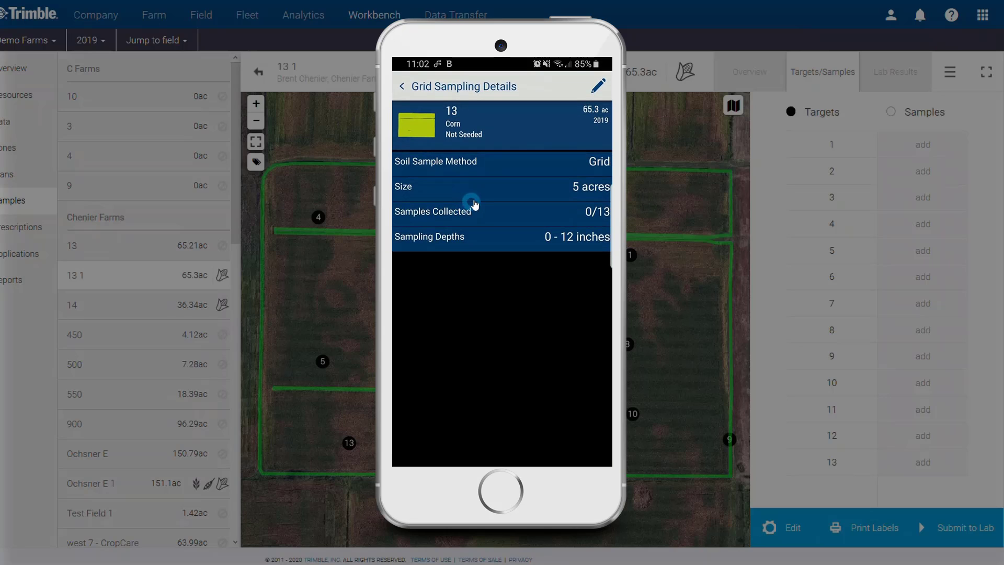
left_click(597, 88)
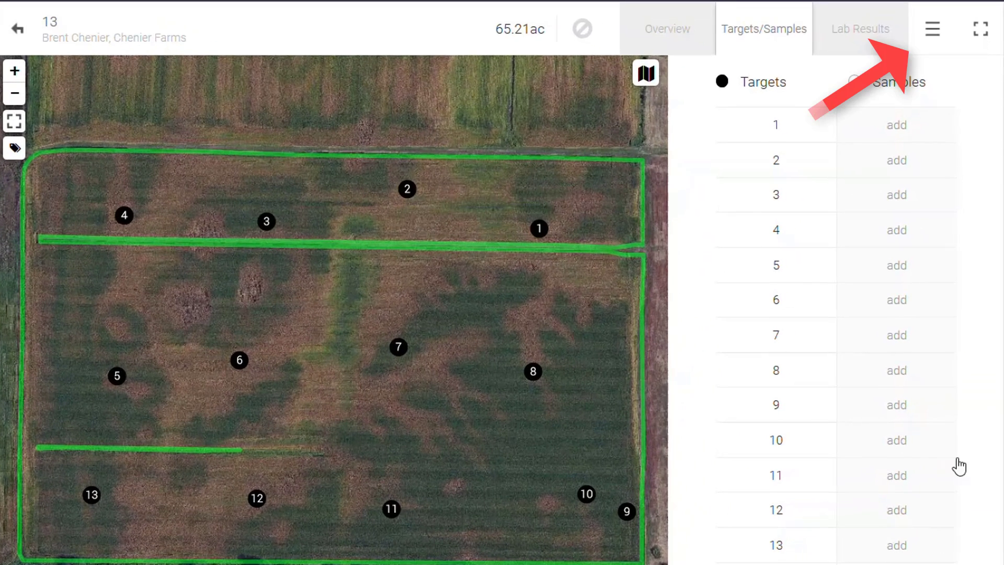
In the web workbench, create samples from field 13's targets with the acquisition date 11/01/2020.
left_click(927, 32)
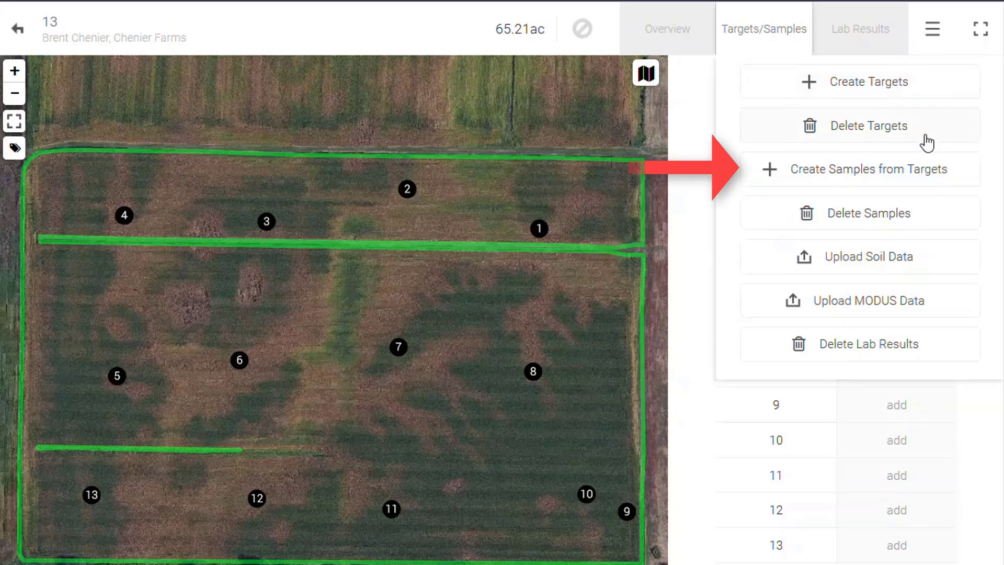
left_click(915, 173)
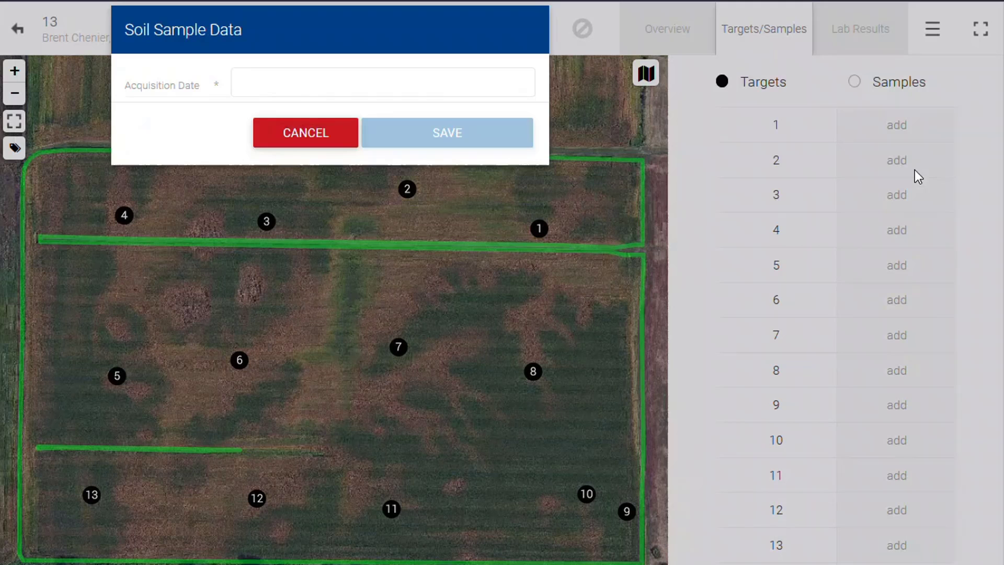
left_click(391, 81)
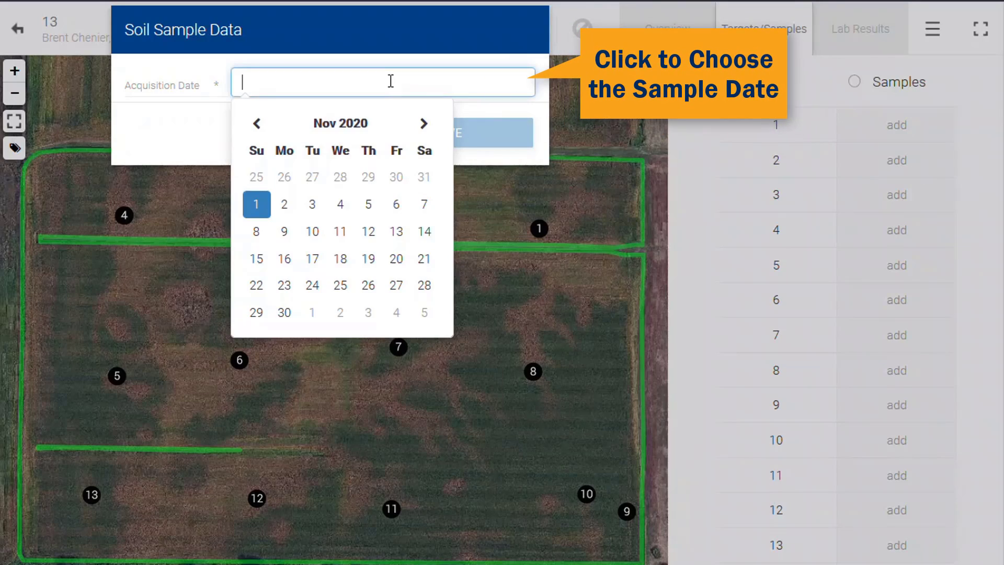
left_click(257, 204)
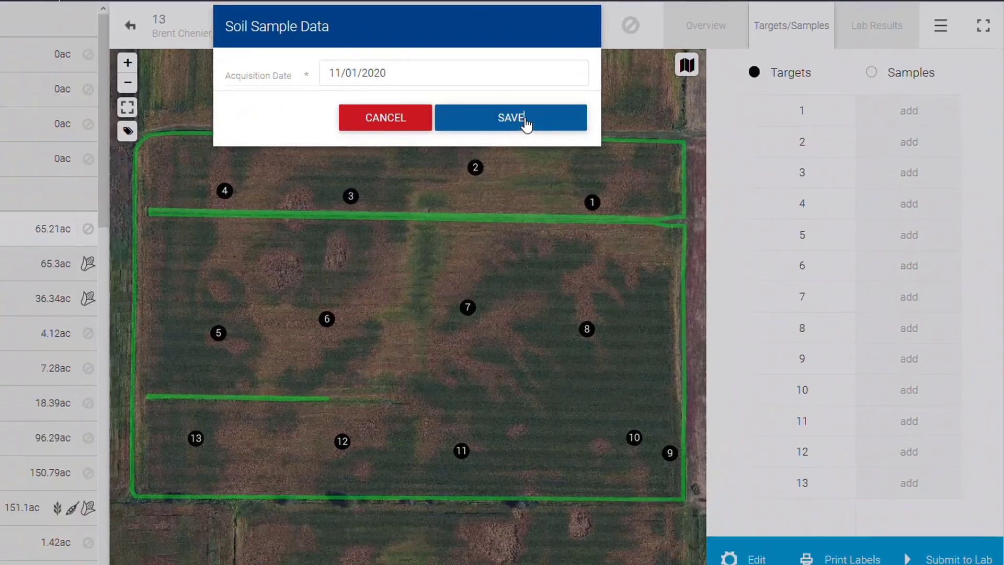
left_click(474, 142)
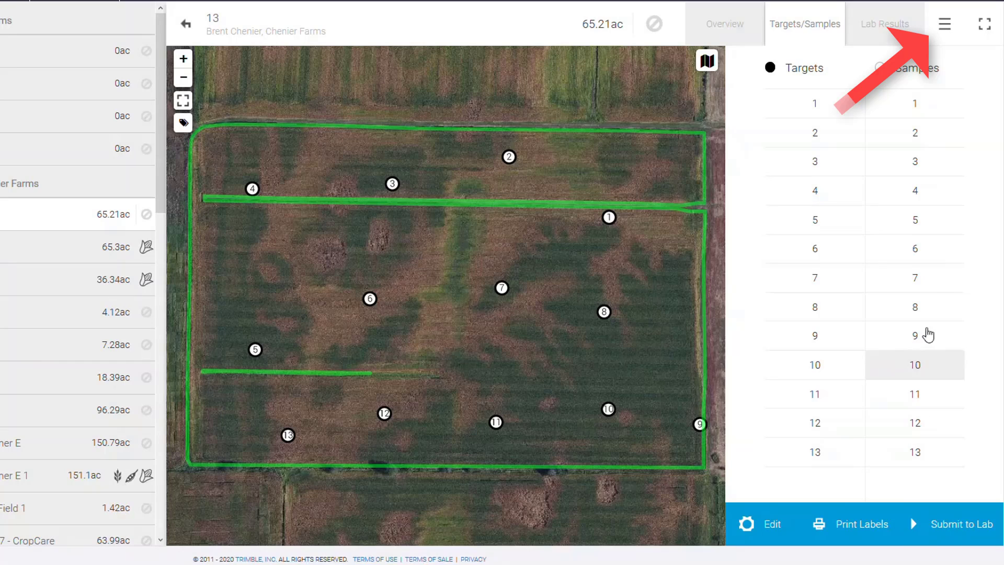
Upload Soil Test Results.csv as field 13's soil data, with A&L Western Agricultural Laboratories Modesto, CA as the lab.
left_click(945, 24)
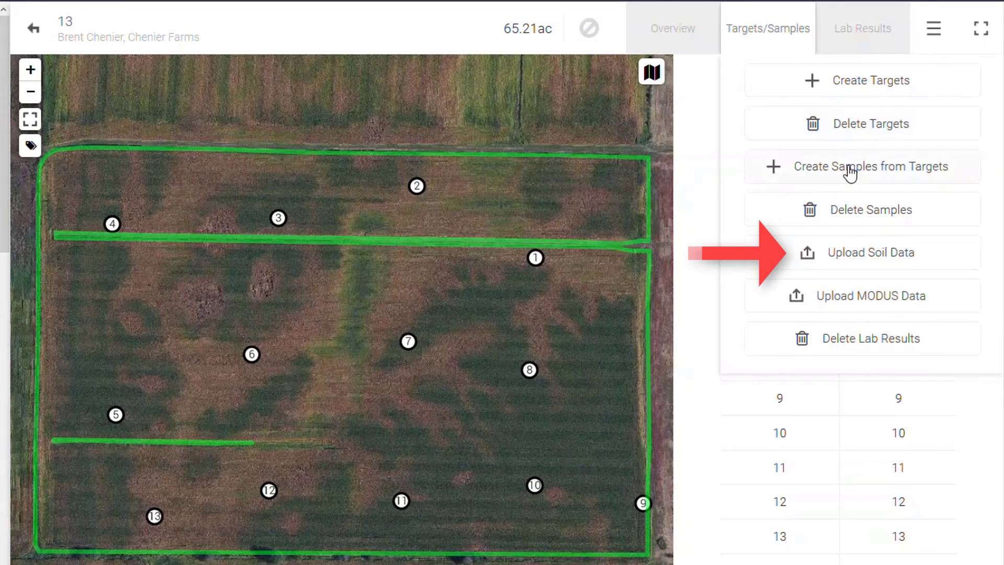
left_click(847, 254)
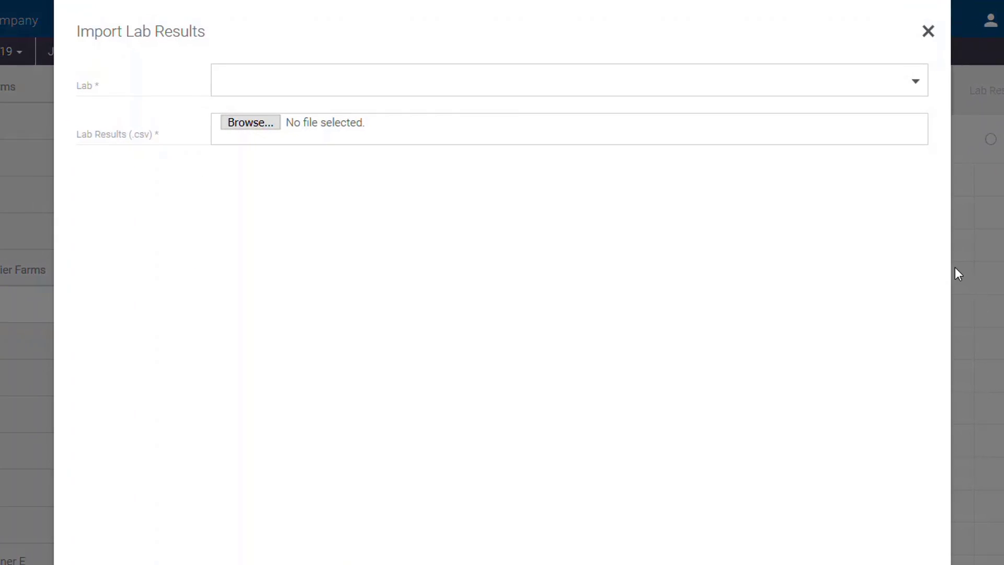
left_click(895, 82)
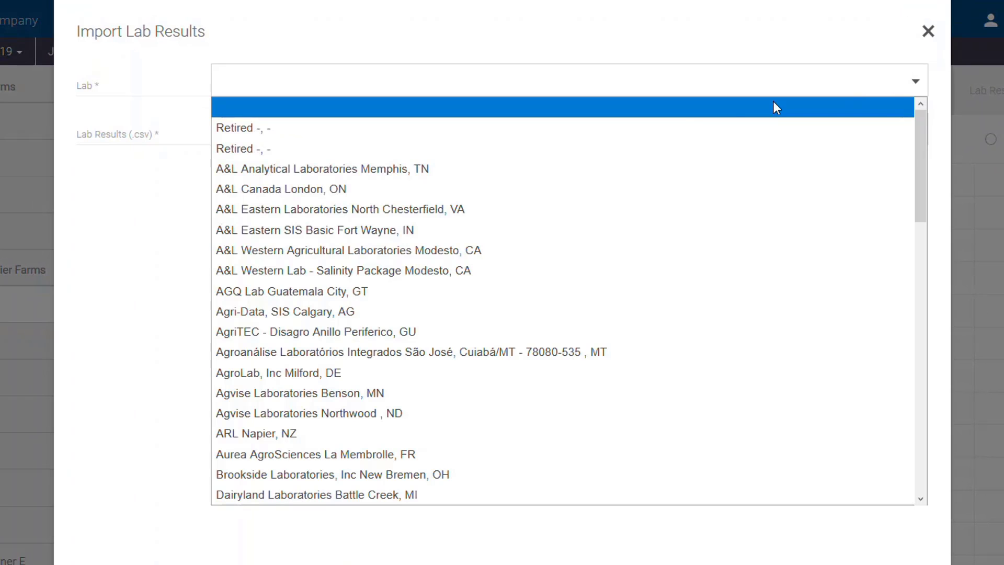
left_click(394, 250)
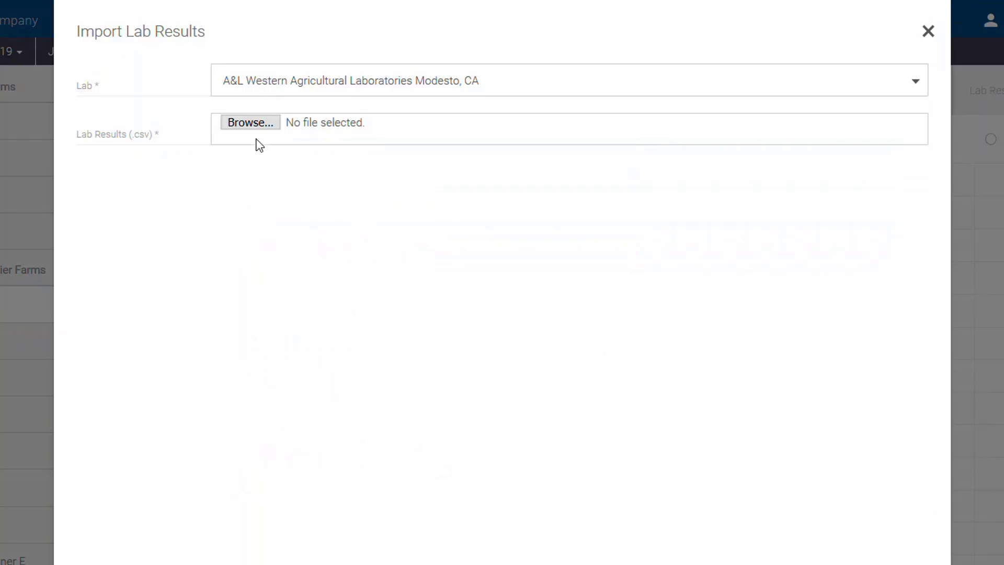
left_click(240, 125)
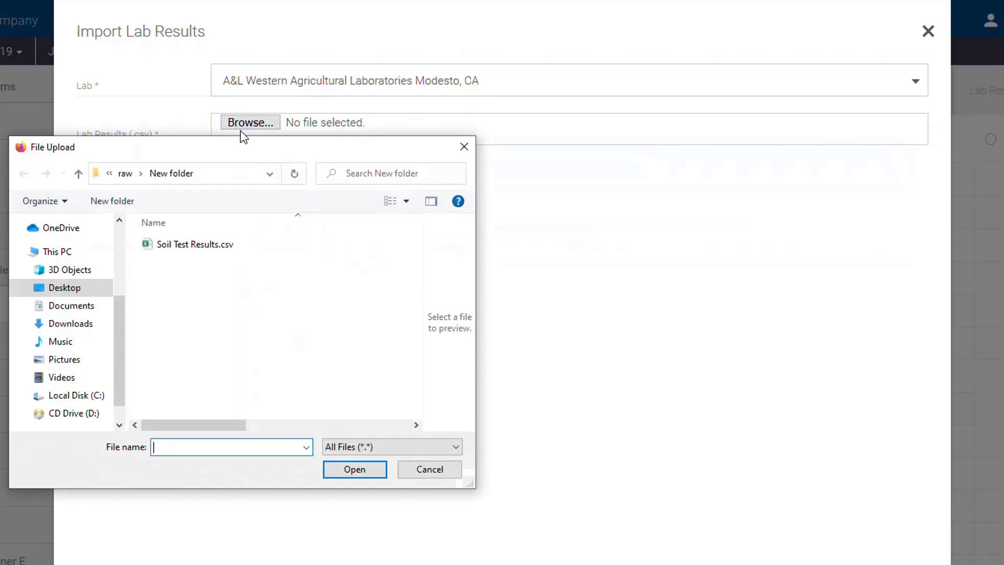
left_click(209, 247)
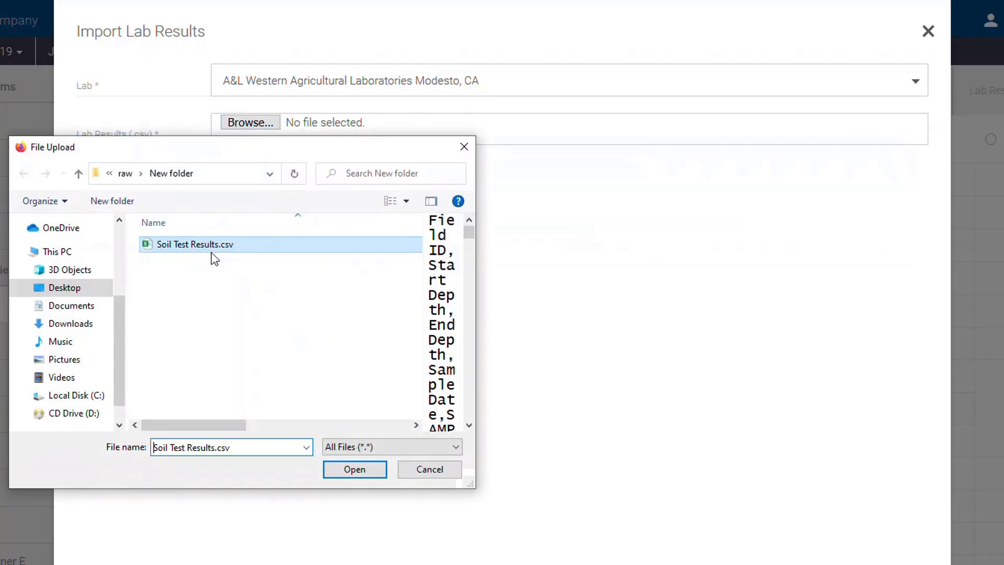
left_click(345, 471)
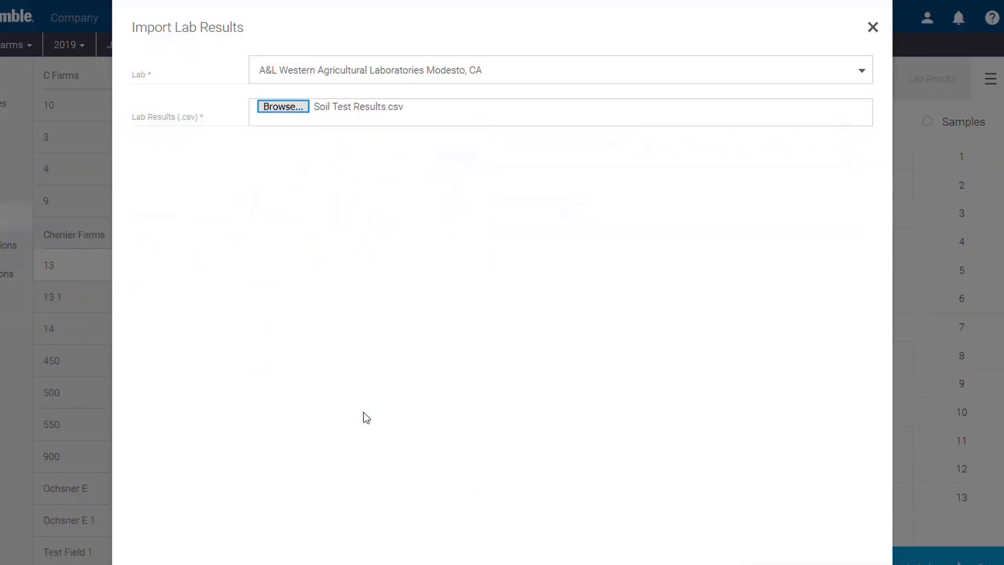
left_click(786, 542)
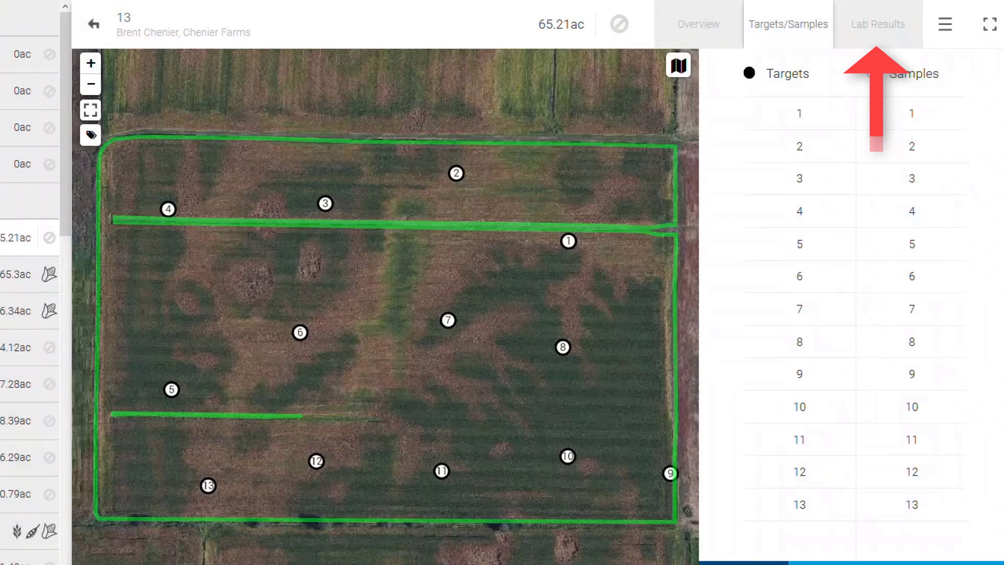
Examine field 13's lab results and soil test maps for Buffer pH and the Ca, K, Mg and Na base saturations.
left_click(871, 37)
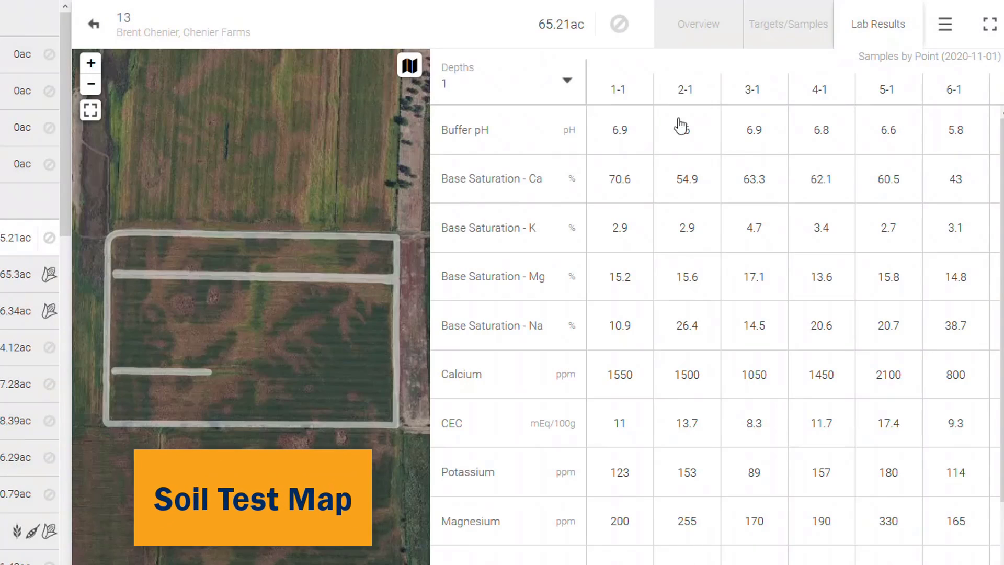
left_click(554, 146)
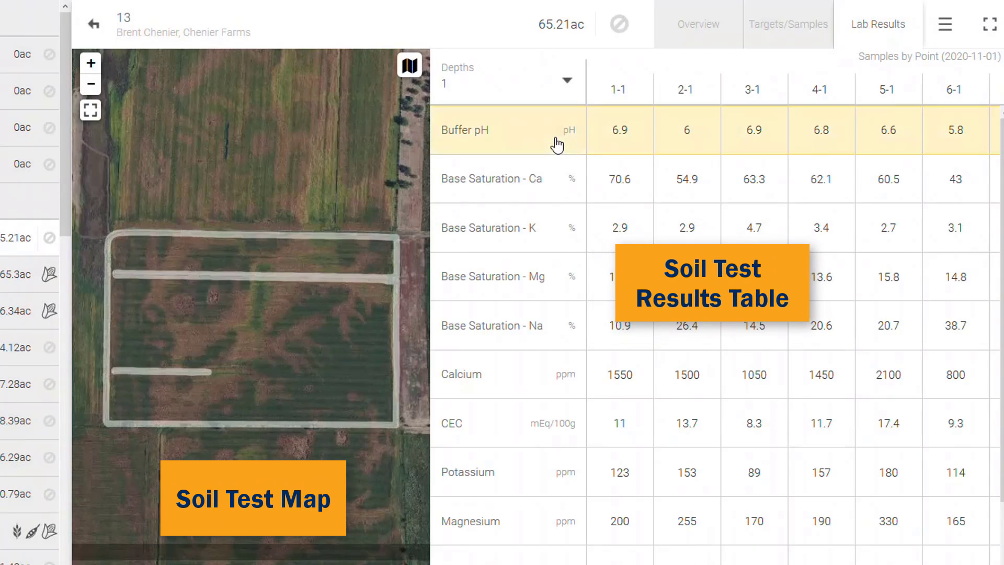
left_click(551, 188)
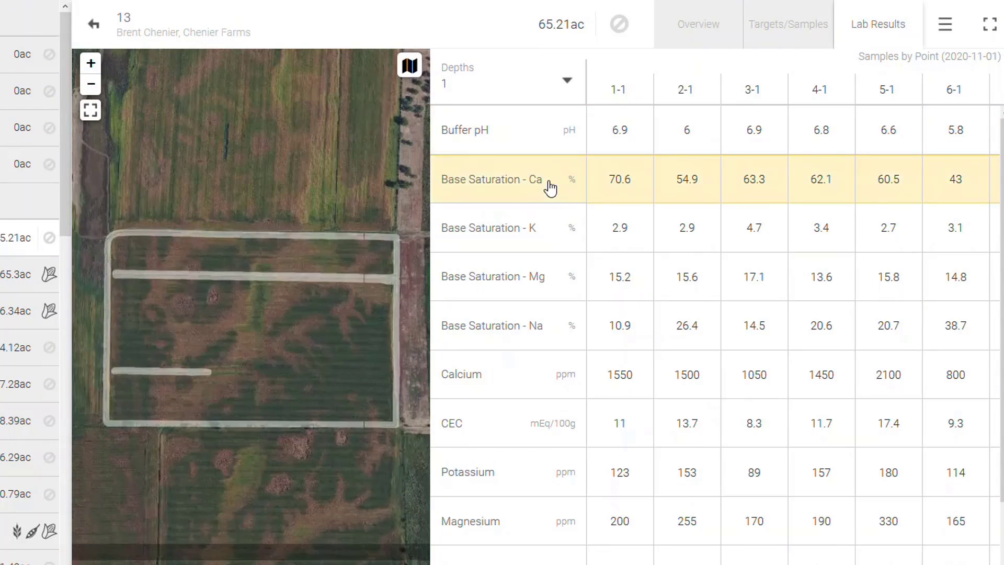
left_click(538, 231)
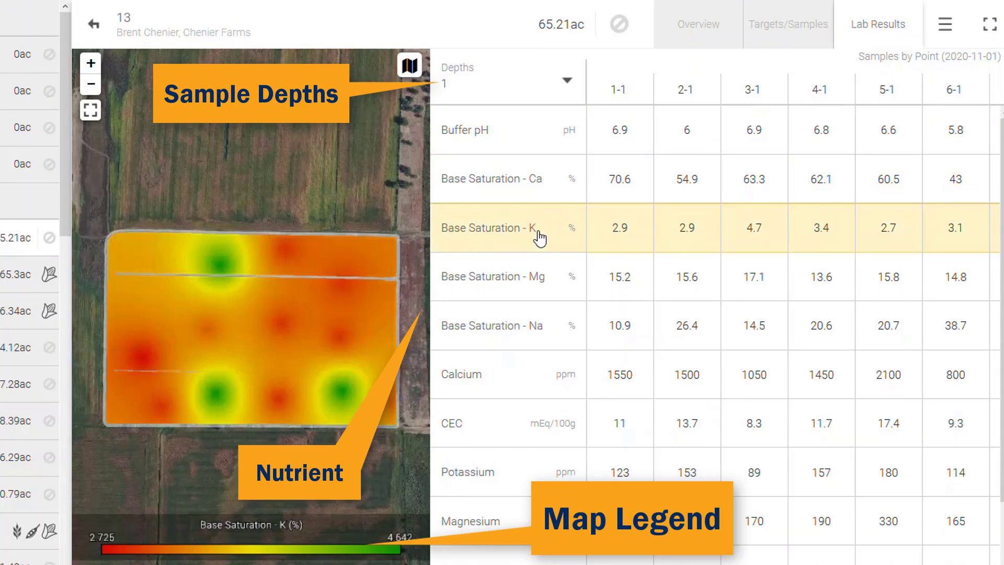
left_click(535, 288)
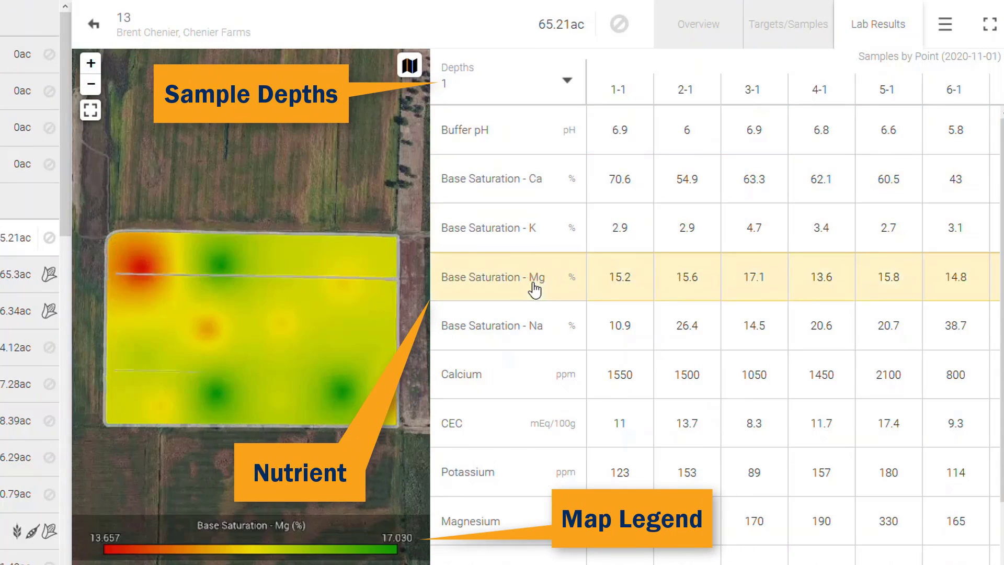
left_click(531, 337)
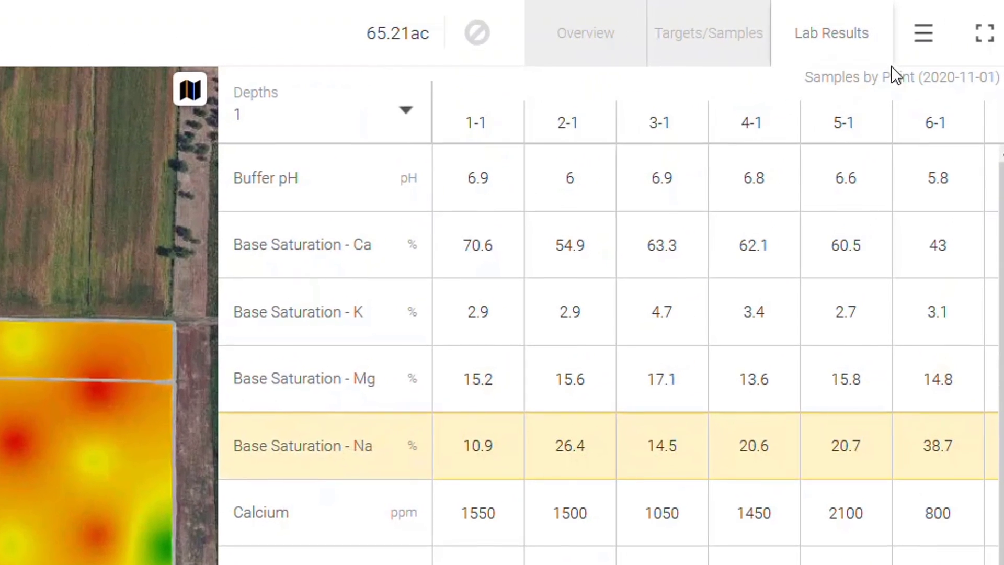
Show the options for managing the field's targets, samples and lab results.
left_click(921, 45)
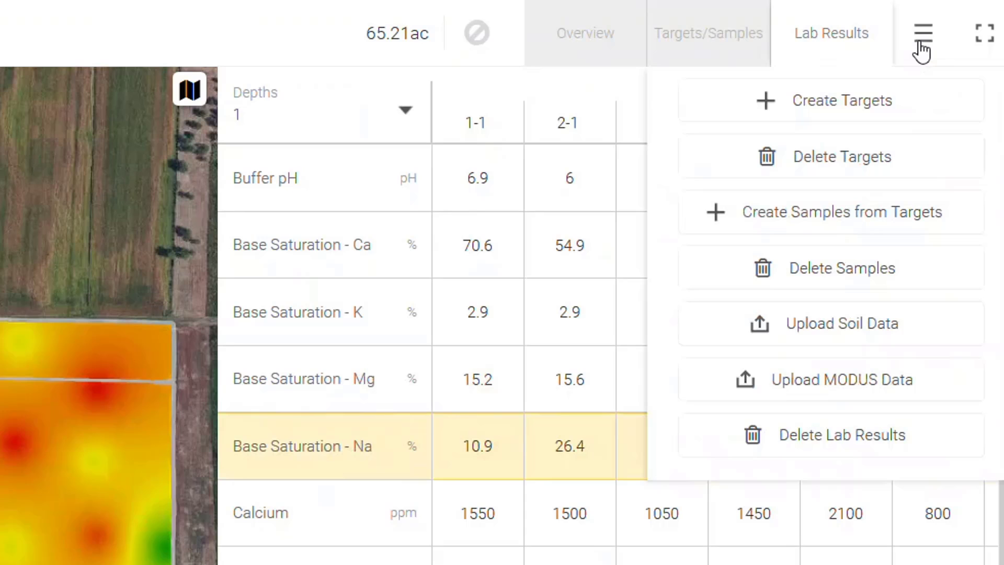